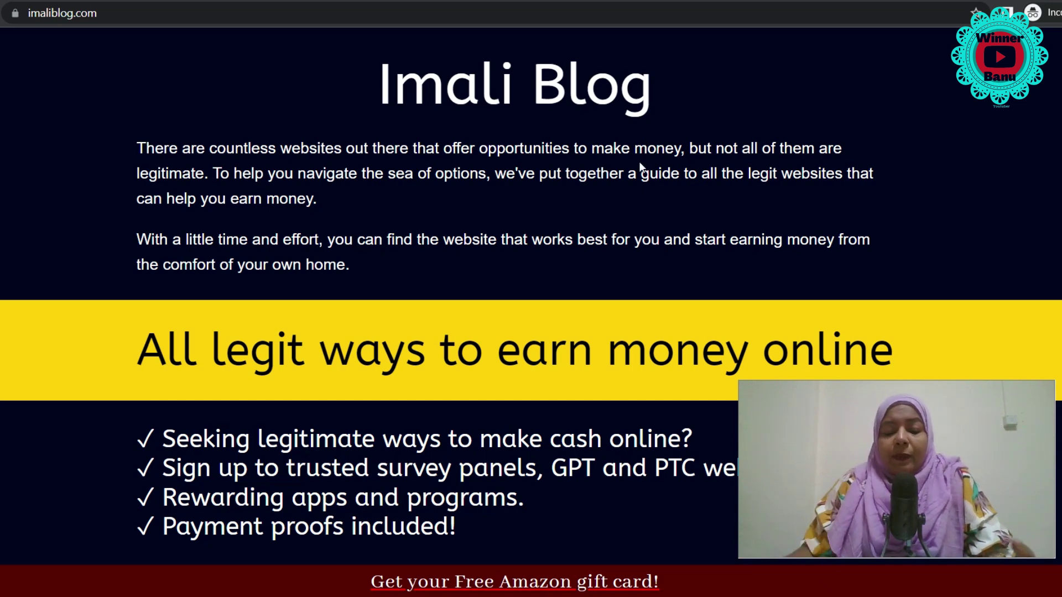
Step: Scroll through the intro of the earning guide on the Imali Blog homepage
{"action": "scroll", "coordinate": [343, 263], "scroll_direction": "down", "scroll_amount": 5}
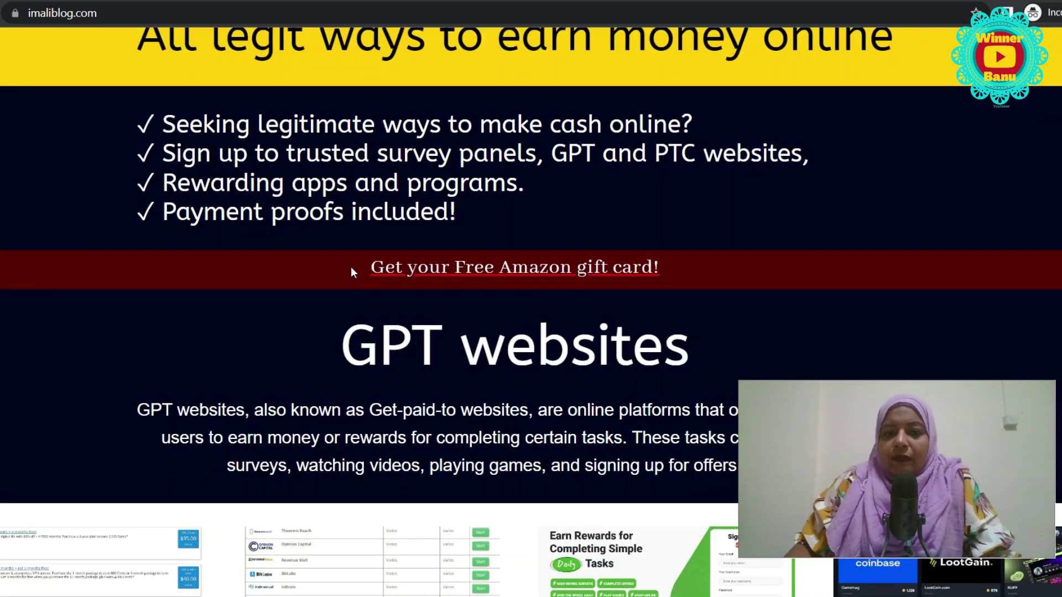
{"action": "scroll", "coordinate": [627, 288], "scroll_direction": "down", "scroll_amount": 2}
{"action": "scroll", "coordinate": [636, 265], "scroll_direction": "down", "scroll_amount": 7}
{"action": "scroll", "coordinate": [641, 261], "scroll_direction": "up", "scroll_amount": 14}
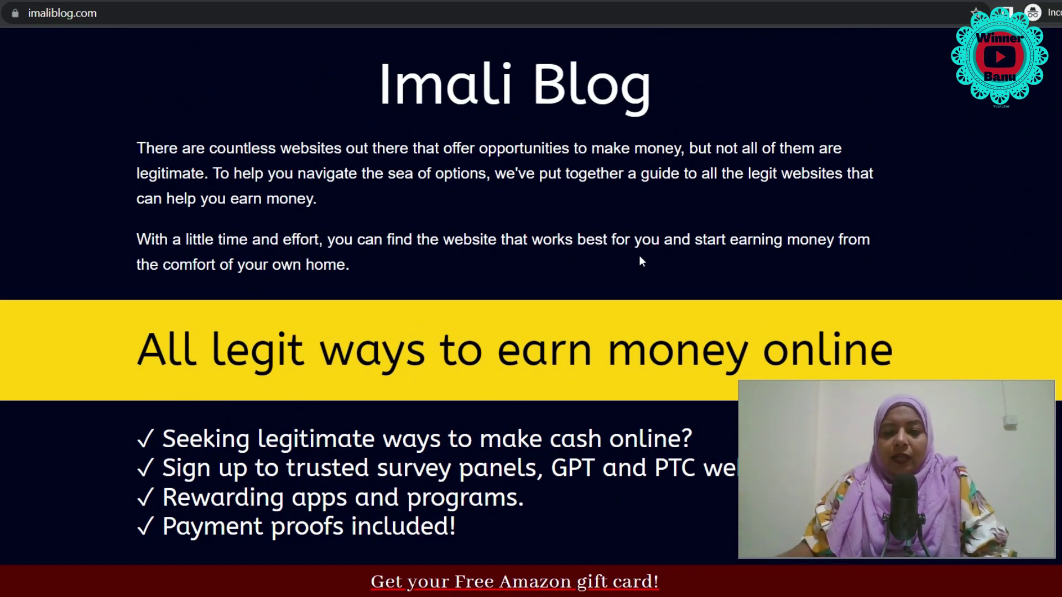
{"action": "scroll", "coordinate": [570, 391], "scroll_direction": "down", "scroll_amount": 3}
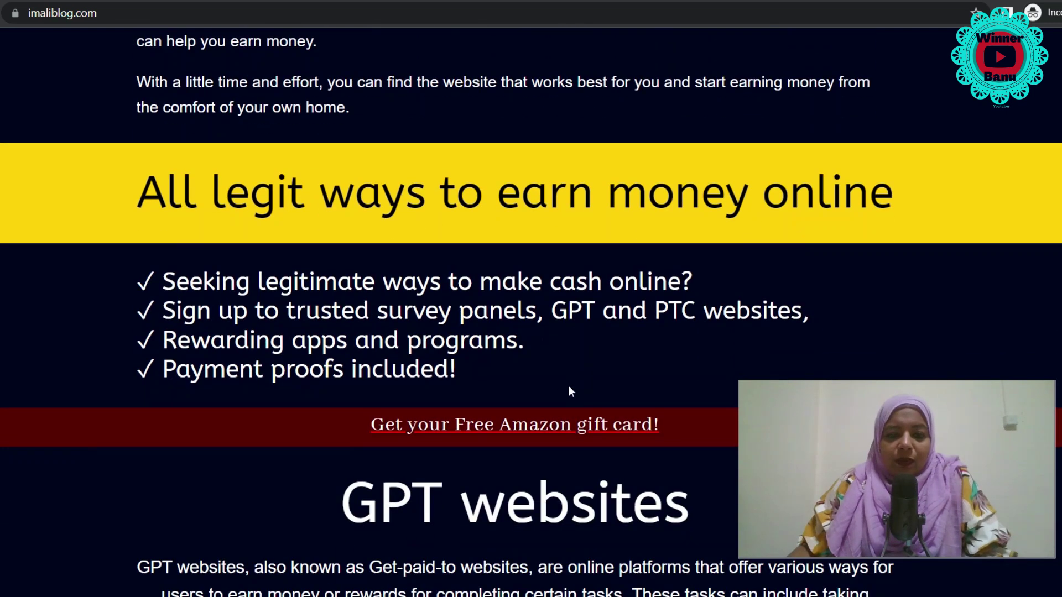
{"action": "scroll", "coordinate": [151, 116], "scroll_direction": "up", "scroll_amount": 3}
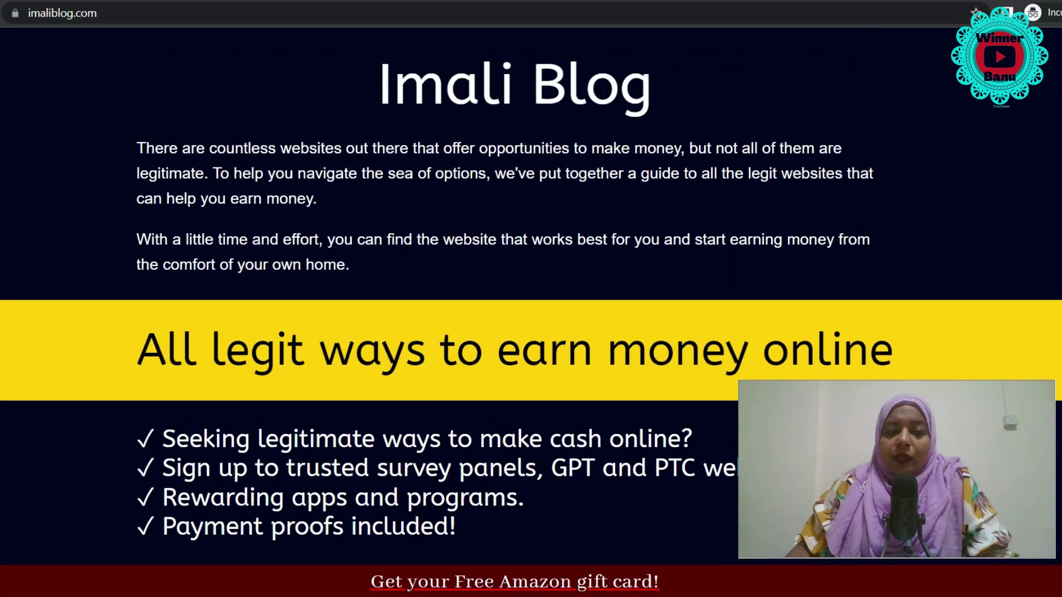
Step: Highlight the 'All legit ways to earn money online' heading, clear it, and continue to GPT websites
{"action": "left_click_drag", "start_coordinate": [138, 351], "coordinate": [904, 346]}
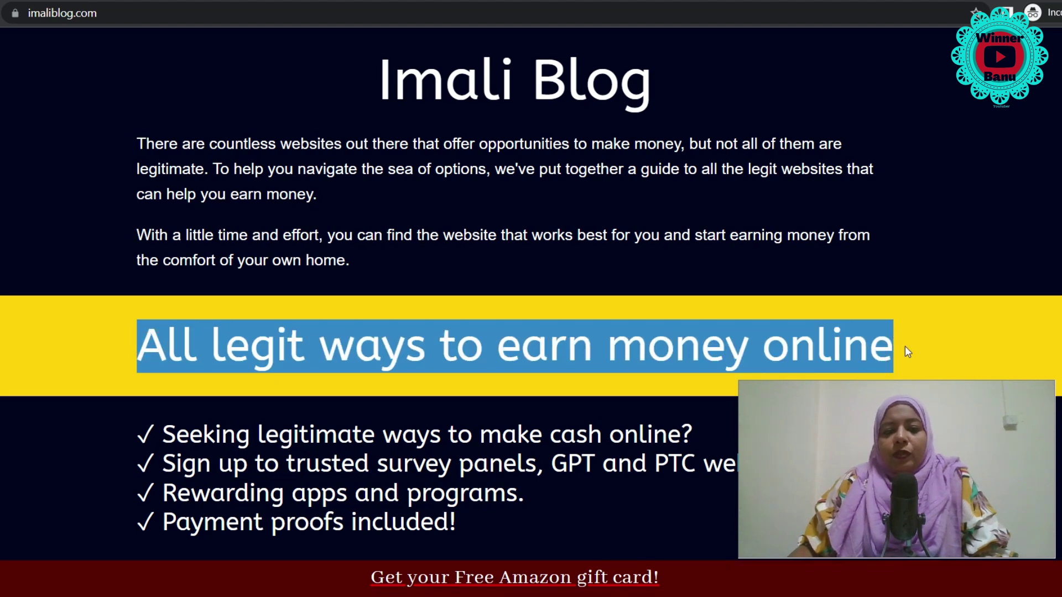
{"action": "scroll", "coordinate": [905, 347], "scroll_direction": "down", "scroll_amount": 1}
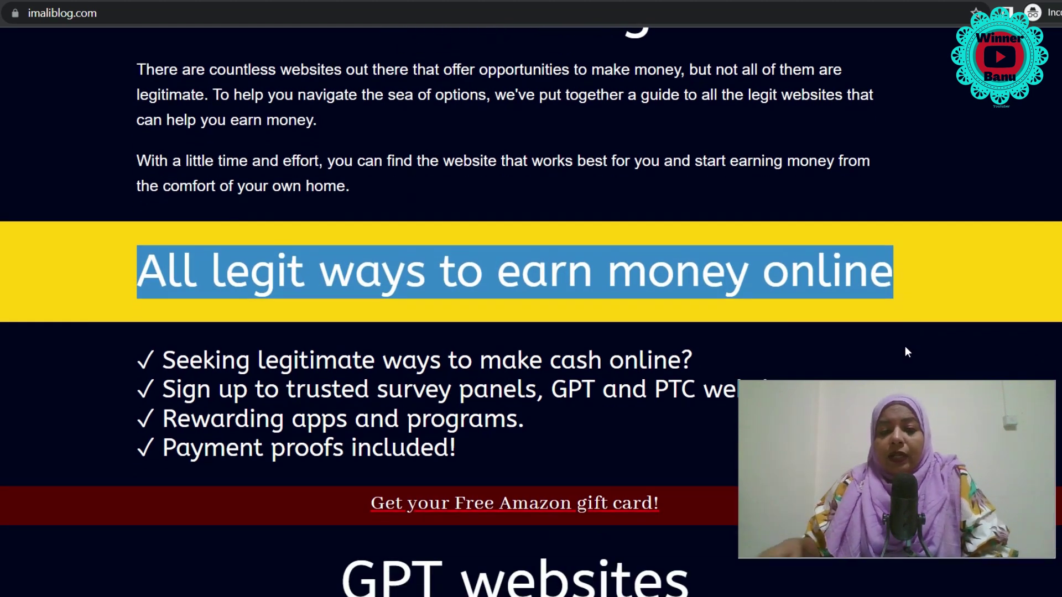
{"action": "left_click", "coordinate": [895, 278]}
{"action": "scroll", "coordinate": [792, 274], "scroll_direction": "down", "scroll_amount": 4}
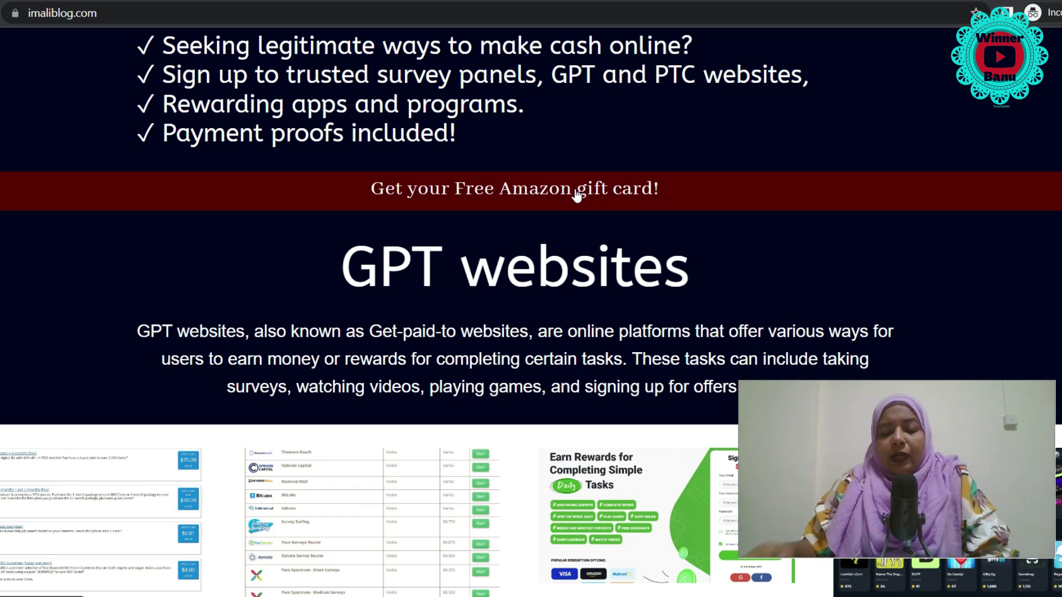
Step: Highlight the GPT websites heading and move past its Sign Up cards to Choose Cash App Income
{"action": "left_click_drag", "start_coordinate": [310, 249], "coordinate": [728, 266]}
{"action": "scroll", "coordinate": [720, 292], "scroll_direction": "down", "scroll_amount": 3}
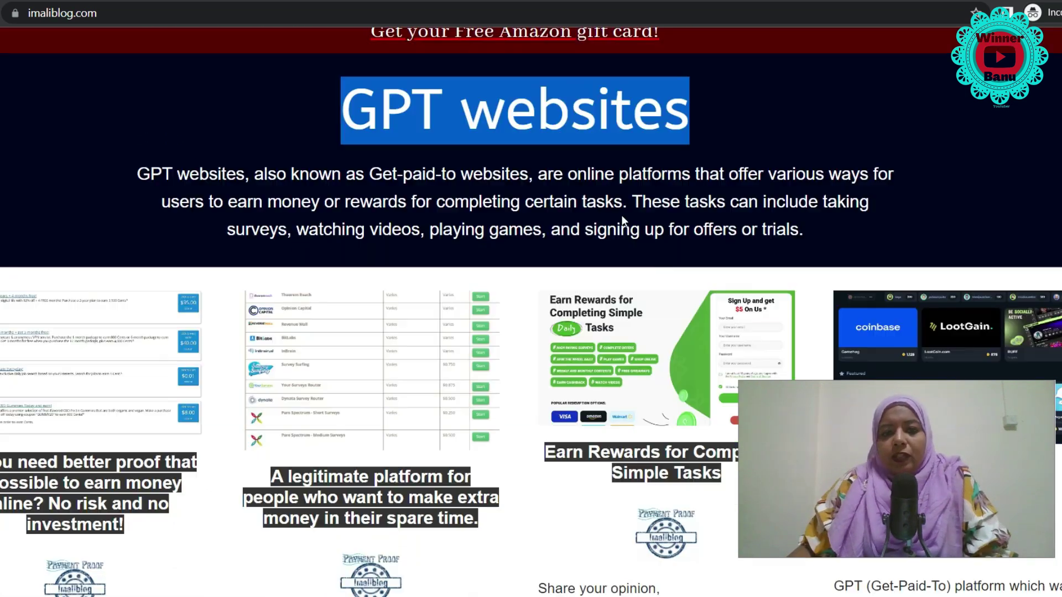
{"action": "left_click_drag", "start_coordinate": [370, 175], "coordinate": [519, 174]}
{"action": "scroll", "coordinate": [508, 239], "scroll_direction": "down", "scroll_amount": 2}
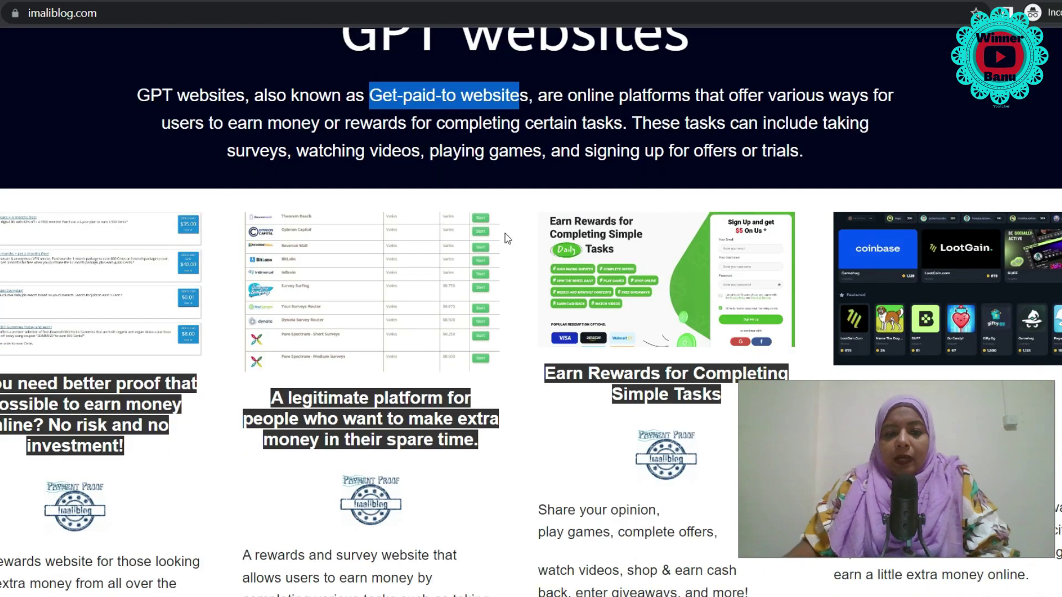
{"action": "scroll", "coordinate": [498, 249], "scroll_direction": "down", "scroll_amount": 5}
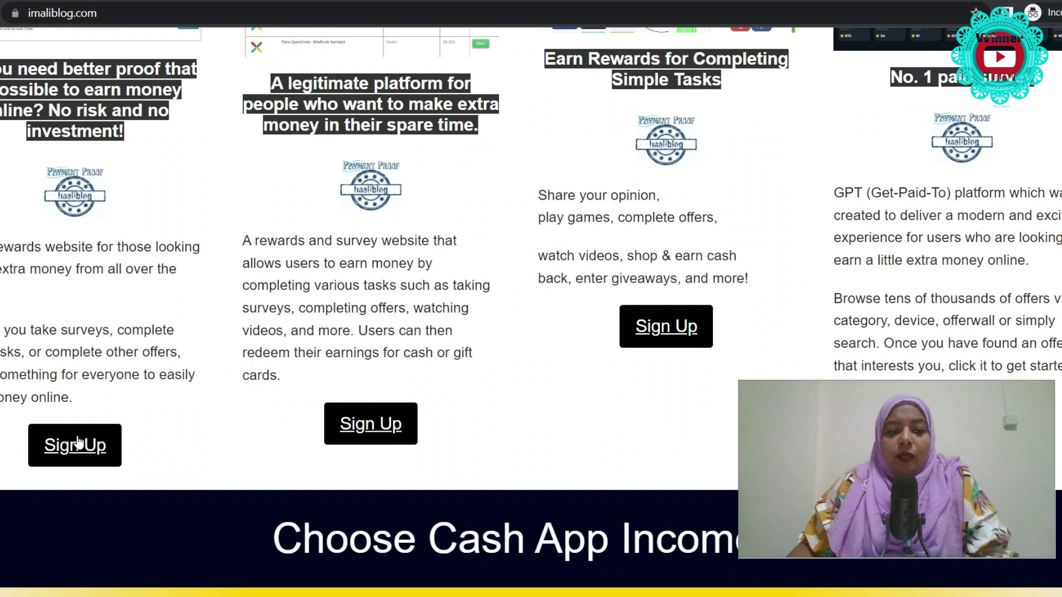
{"action": "scroll", "coordinate": [791, 326], "scroll_direction": "down", "scroll_amount": 3}
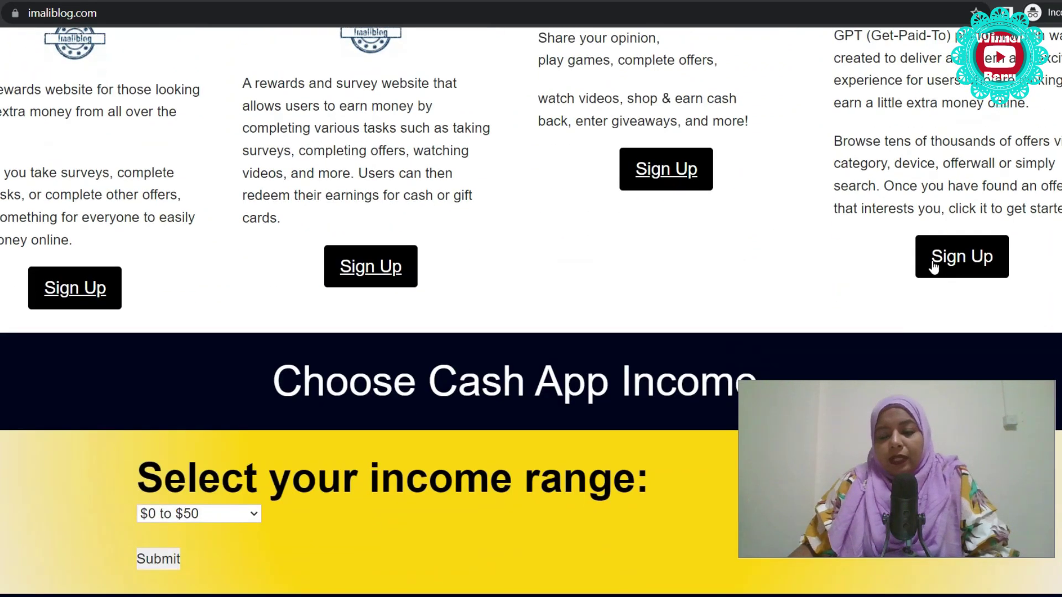
{"action": "scroll", "coordinate": [950, 269], "scroll_direction": "up", "scroll_amount": 3}
{"action": "scroll", "coordinate": [664, 249], "scroll_direction": "down", "scroll_amount": 7}
{"action": "left_click_drag", "start_coordinate": [255, 156], "coordinate": [772, 160]}
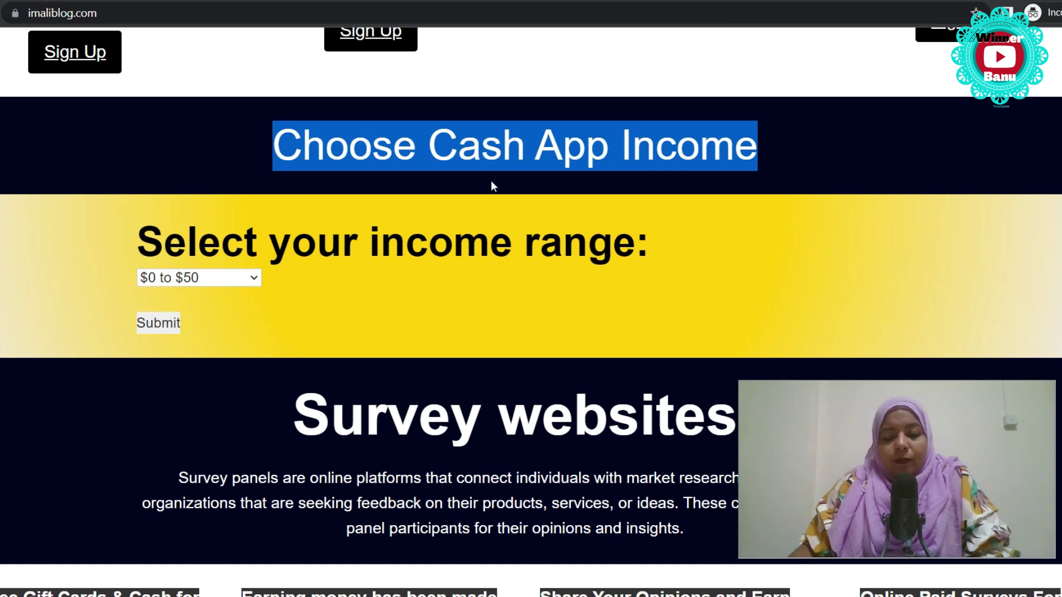
Step: Submit the $101 to $500 income range to reveal the Cash App $500 link, then clear the highlight
{"action": "left_click", "coordinate": [195, 278]}
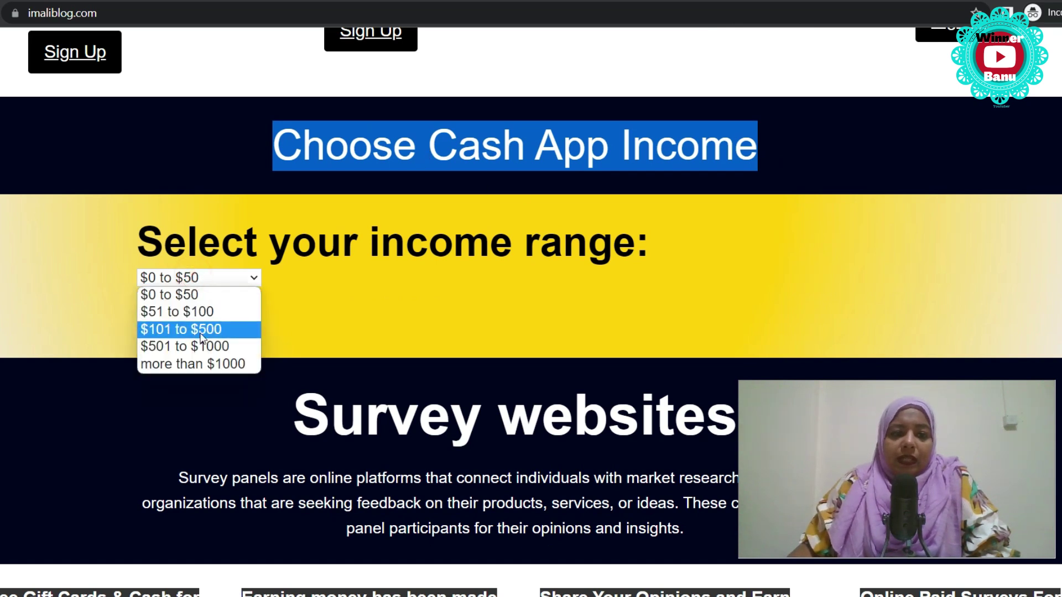
{"action": "left_click", "coordinate": [210, 329]}
{"action": "left_click", "coordinate": [159, 326]}
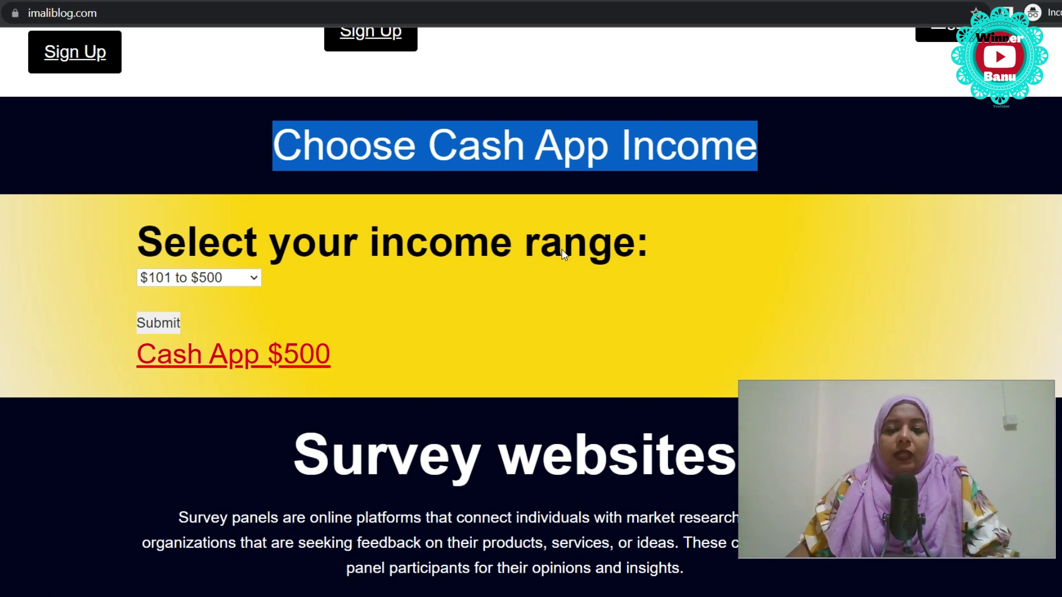
{"action": "left_click", "coordinate": [446, 225]}
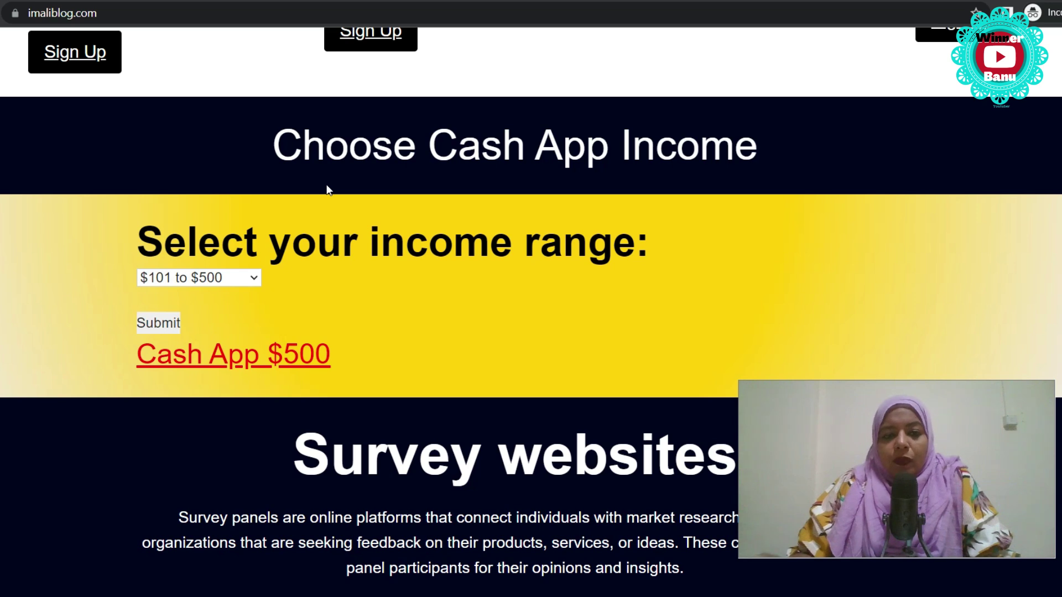
Step: Move down into the Paid to Click section, highlighting a heading along the way
{"action": "scroll", "coordinate": [412, 222], "scroll_direction": "down", "scroll_amount": 5}
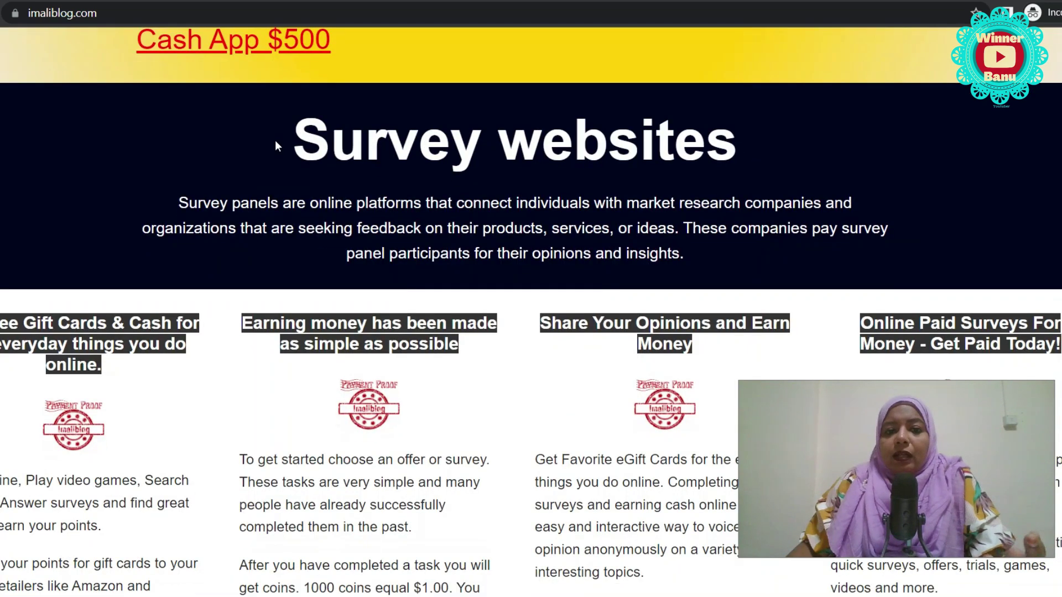
{"action": "left_click_drag", "start_coordinate": [277, 144], "coordinate": [828, 158]}
{"action": "scroll", "coordinate": [798, 280], "scroll_direction": "down", "scroll_amount": 2}
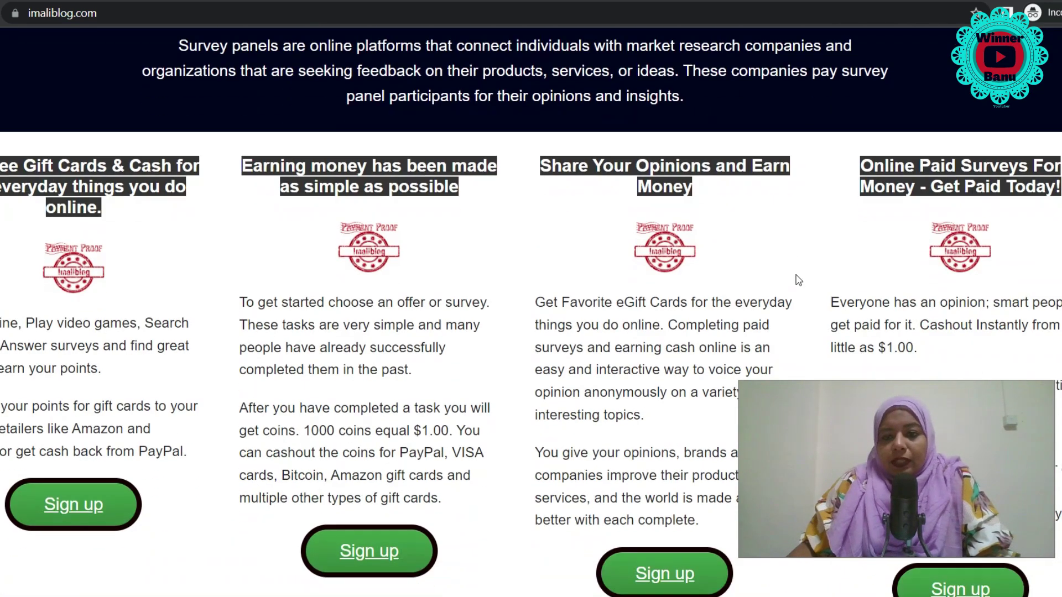
{"action": "scroll", "coordinate": [719, 265], "scroll_direction": "down", "scroll_amount": 4}
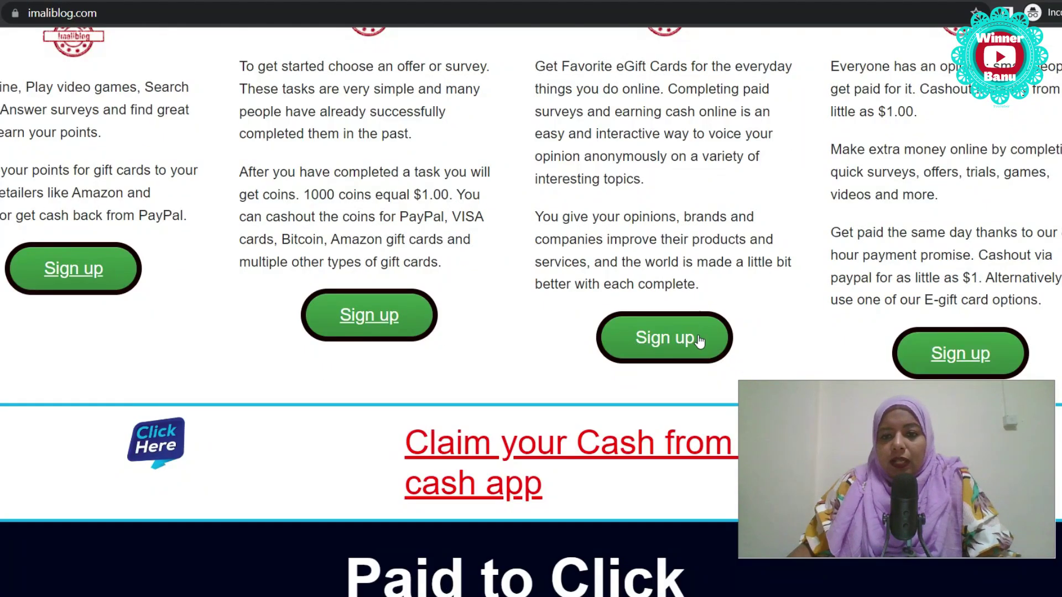
{"action": "scroll", "coordinate": [410, 310], "scroll_direction": "up", "scroll_amount": 4}
{"action": "scroll", "coordinate": [412, 320], "scroll_direction": "down", "scroll_amount": 3}
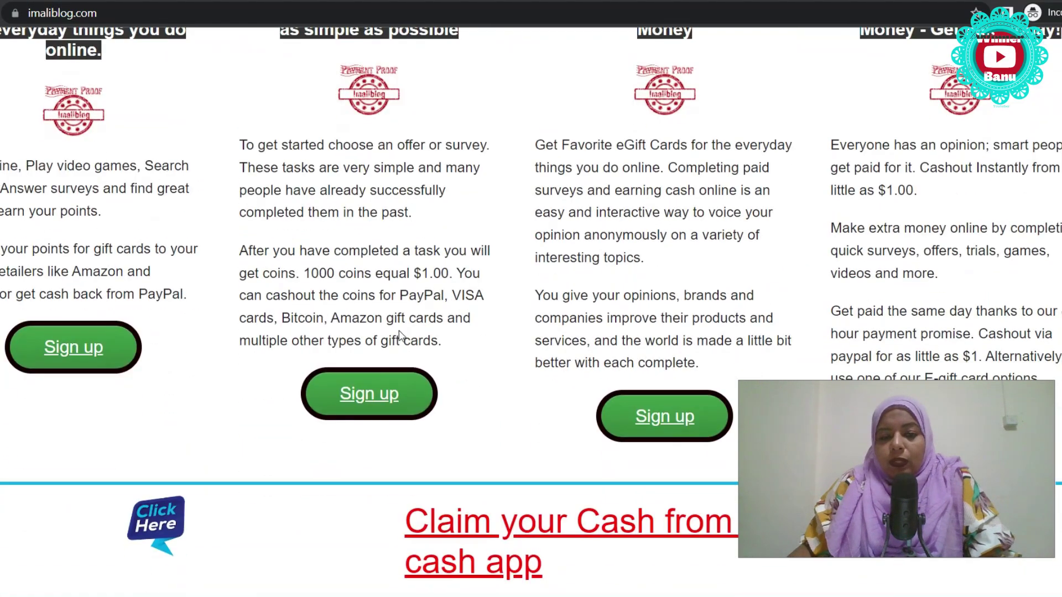
{"action": "scroll", "coordinate": [413, 398], "scroll_direction": "down", "scroll_amount": 6}
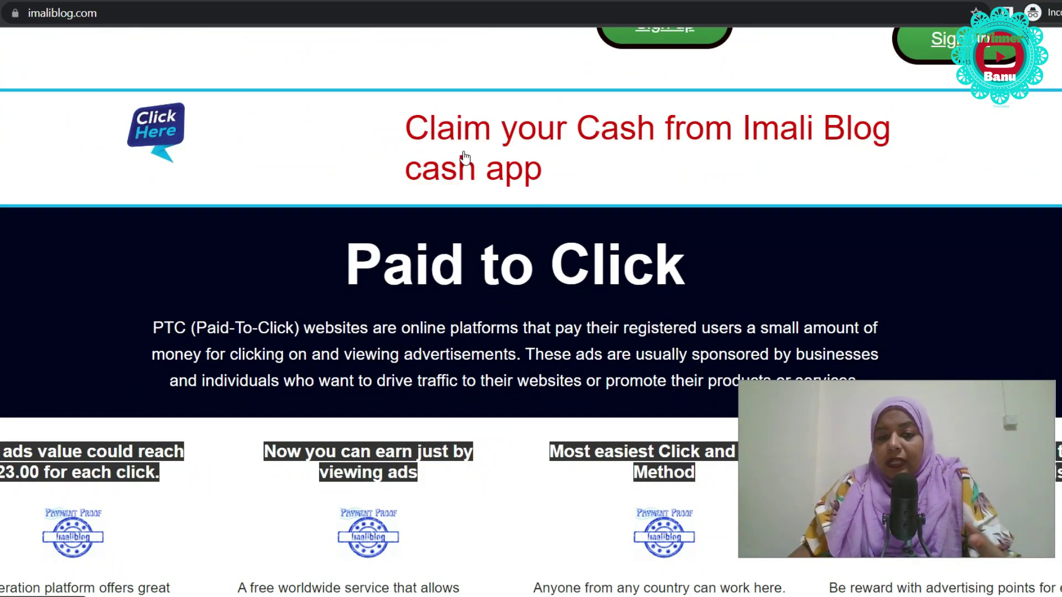
{"action": "scroll", "coordinate": [481, 207], "scroll_direction": "down", "scroll_amount": 3}
Step: Highlight the fourth Paid to Click card's heading and continue to the URL Shortners heading
{"action": "left_click_drag", "start_coordinate": [344, 105], "coordinate": [680, 102]}
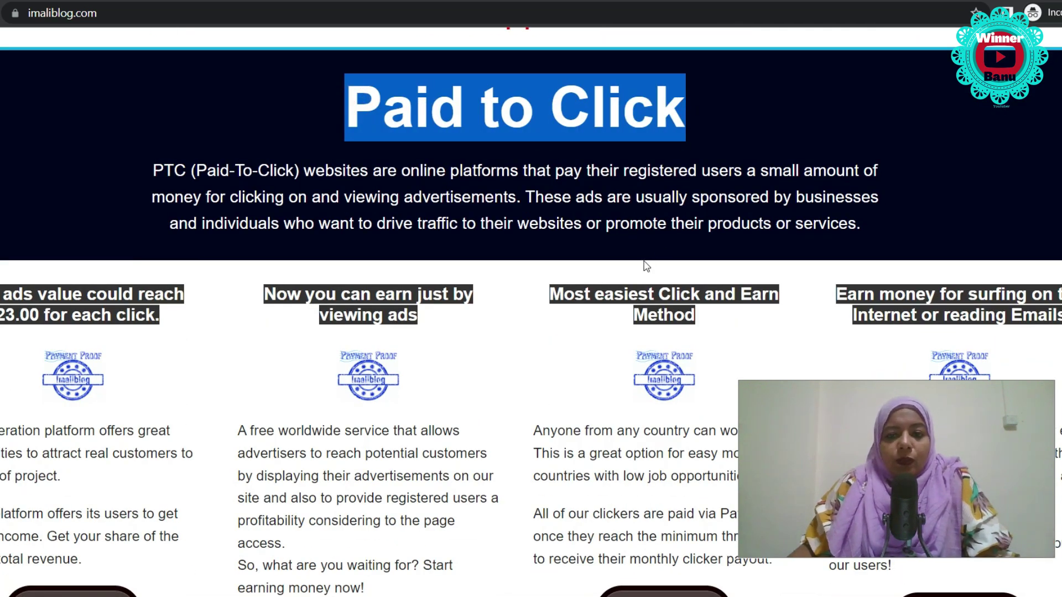
{"action": "scroll", "coordinate": [647, 265], "scroll_direction": "down", "scroll_amount": 3}
{"action": "scroll", "coordinate": [608, 265], "scroll_direction": "down", "scroll_amount": 1}
{"action": "scroll", "coordinate": [608, 266], "scroll_direction": "up", "scroll_amount": 1}
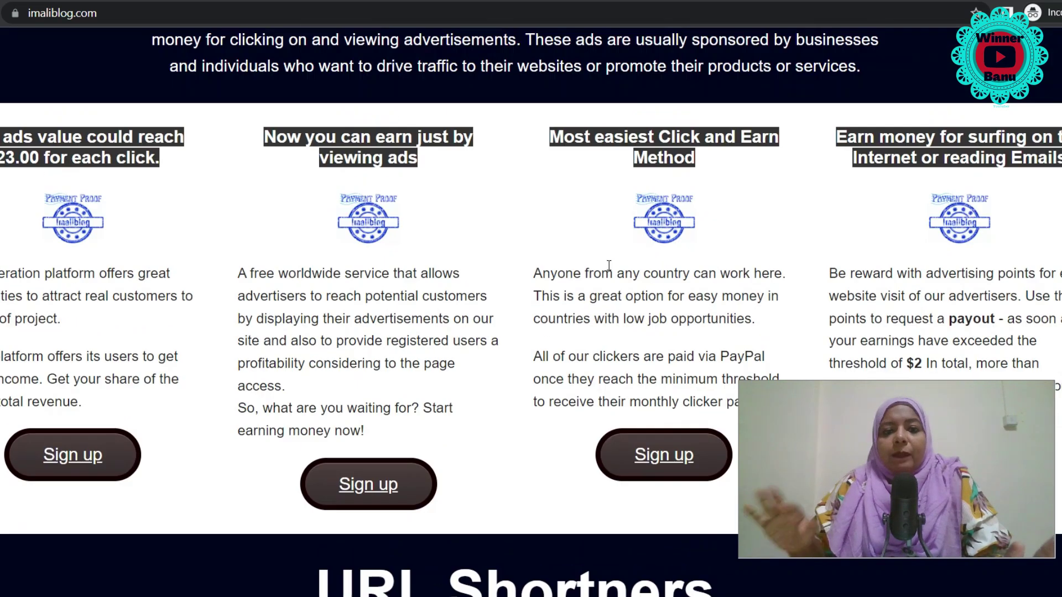
{"action": "scroll", "coordinate": [608, 266], "scroll_direction": "up", "scroll_amount": 4}
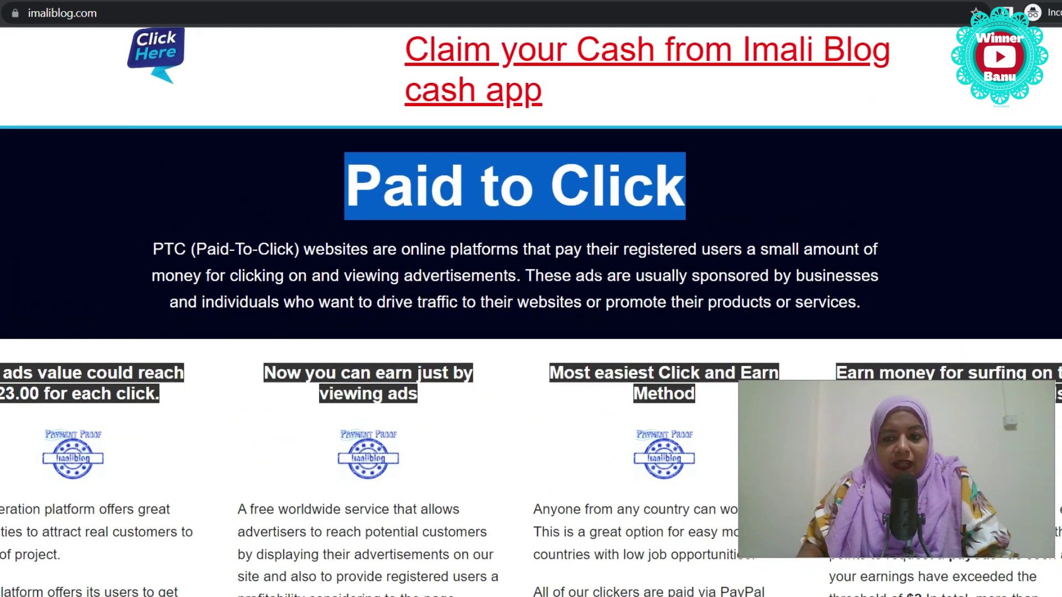
{"action": "scroll", "coordinate": [599, 272], "scroll_direction": "down", "scroll_amount": 6}
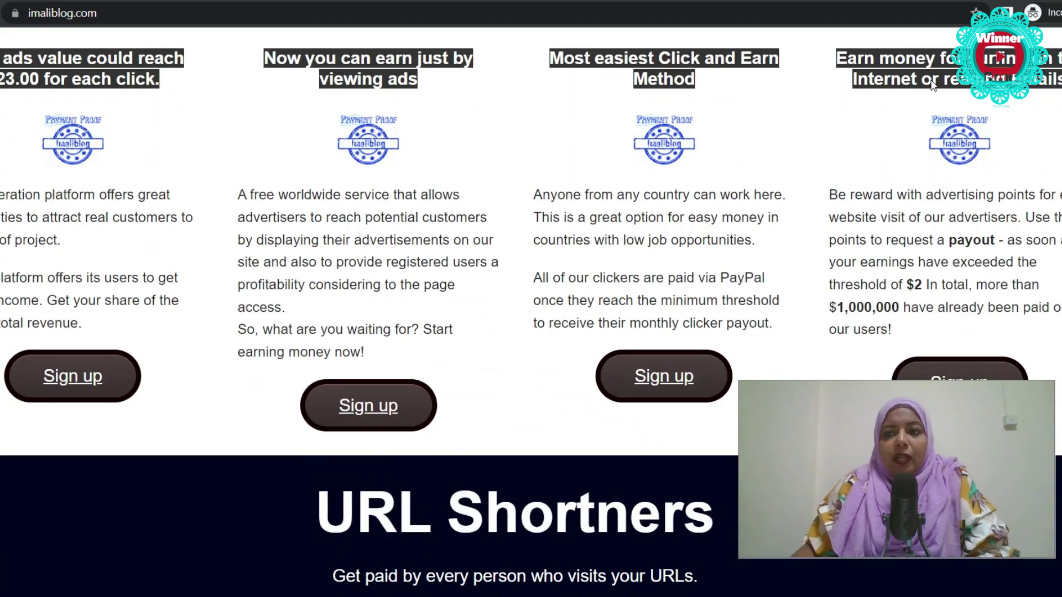
{"action": "left_click_drag", "start_coordinate": [1049, 84], "coordinate": [846, 86]}
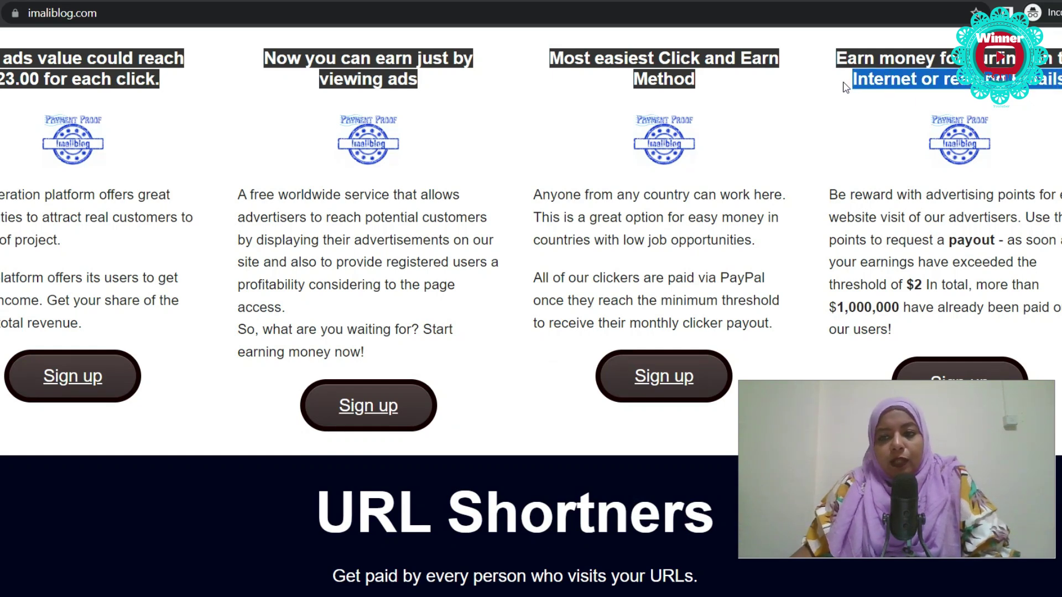
{"action": "scroll", "coordinate": [877, 264], "scroll_direction": "down", "scroll_amount": 1}
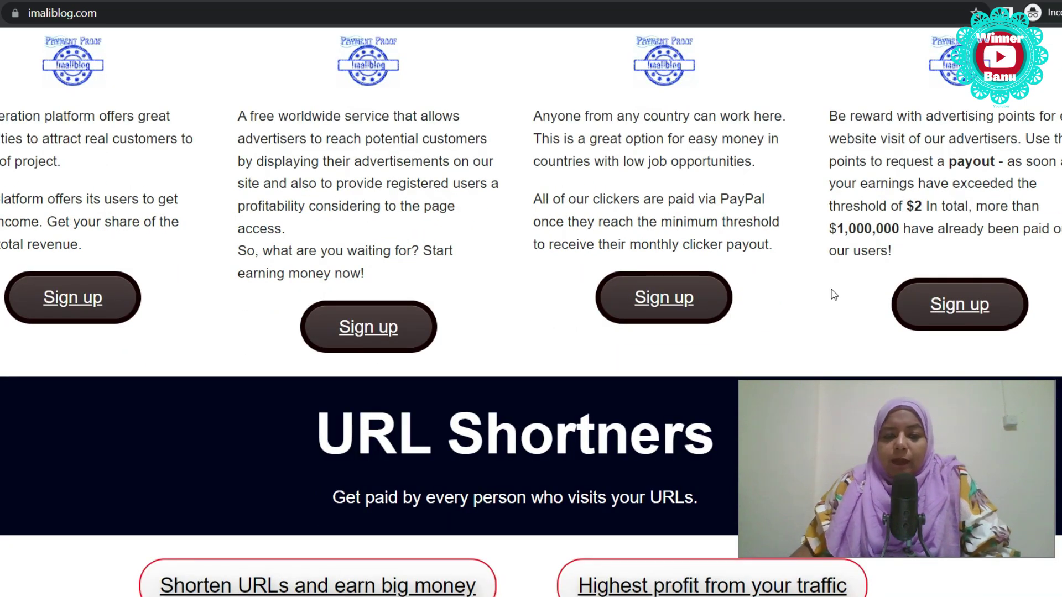
Step: Highlight the URL Shortners heading and scroll down past its cards
{"action": "scroll", "coordinate": [835, 287], "scroll_direction": "down", "scroll_amount": 4}
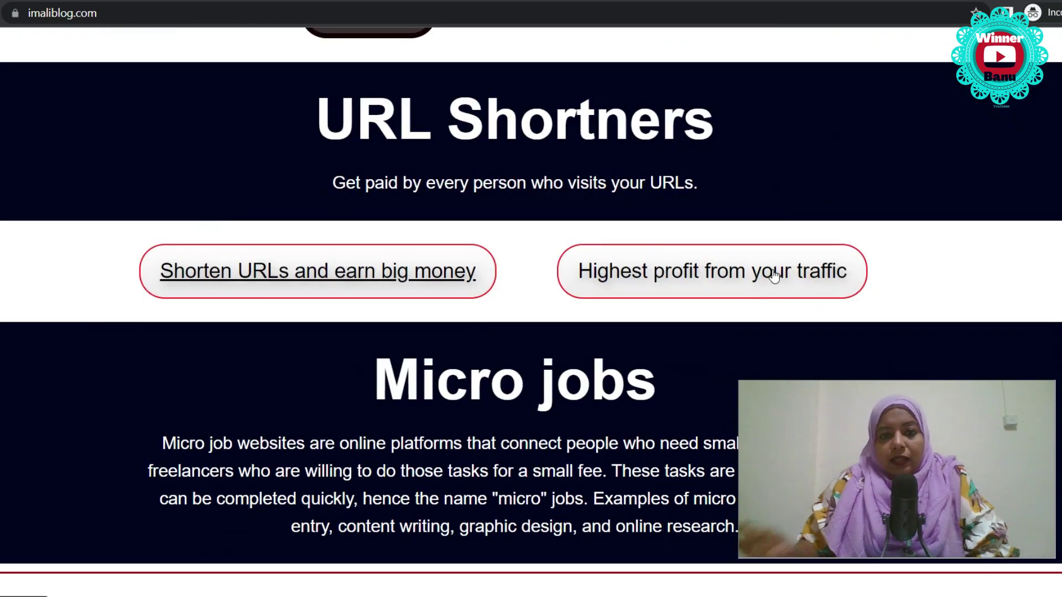
{"action": "left_click_drag", "start_coordinate": [311, 126], "coordinate": [757, 138]}
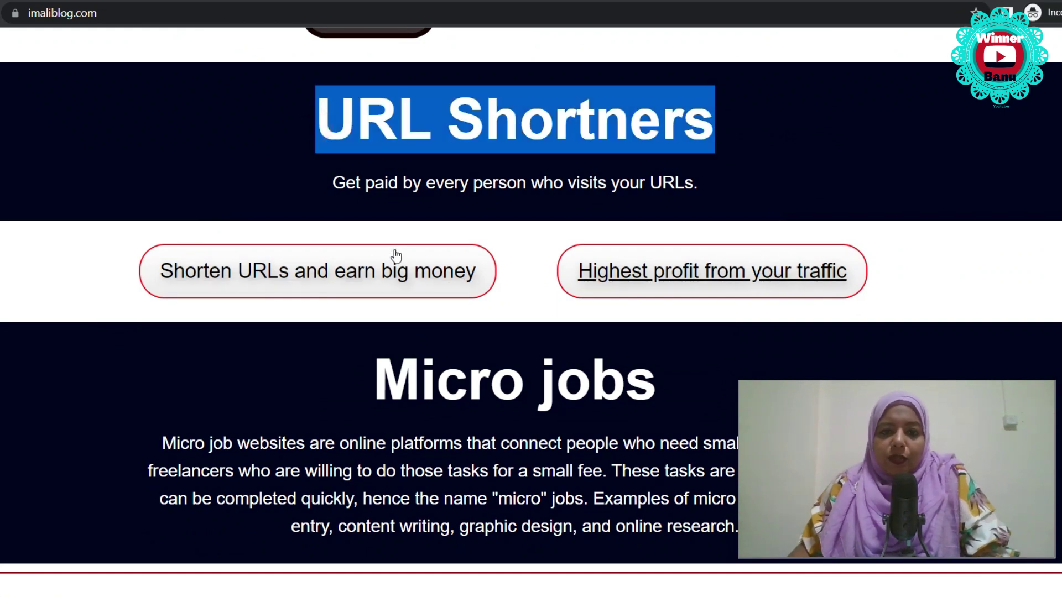
{"action": "scroll", "coordinate": [630, 303], "scroll_direction": "down", "scroll_amount": 4}
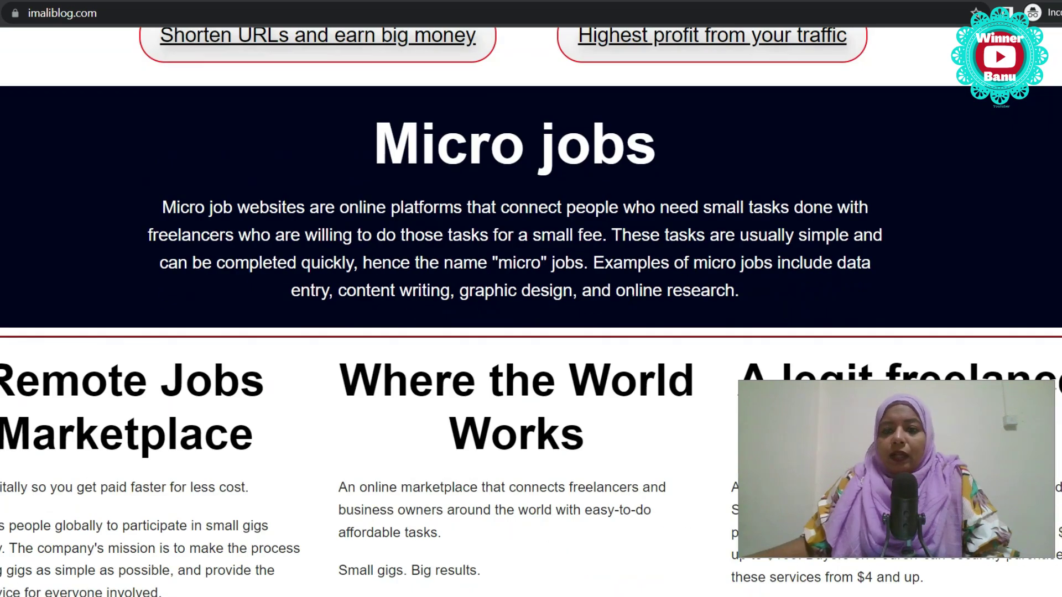
{"action": "left_click_drag", "start_coordinate": [381, 159], "coordinate": [709, 164]}
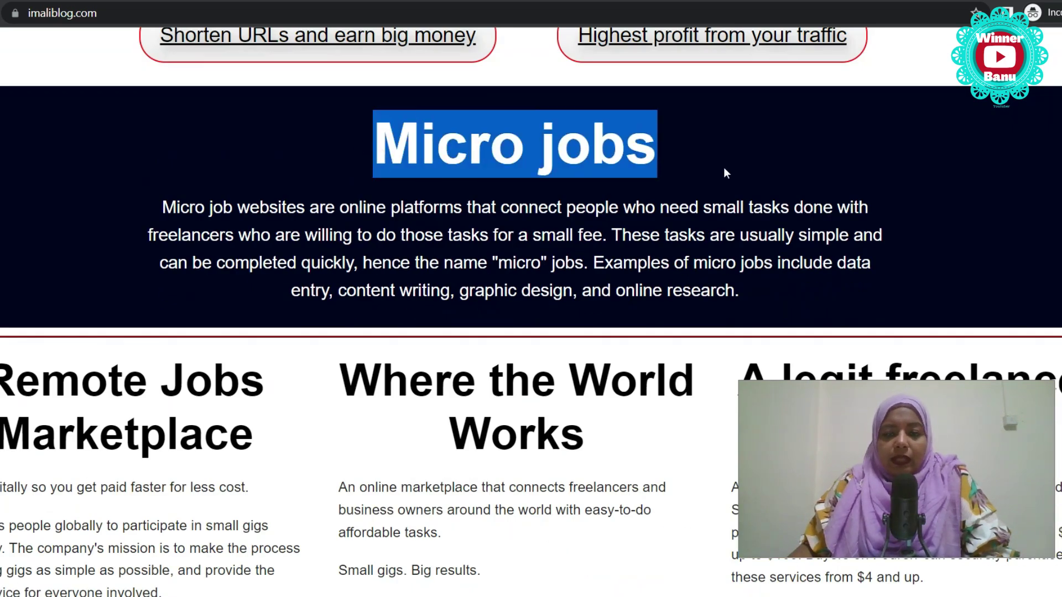
{"action": "scroll", "coordinate": [719, 221], "scroll_direction": "down", "scroll_amount": 1}
{"action": "scroll", "coordinate": [705, 267], "scroll_direction": "down", "scroll_amount": 3}
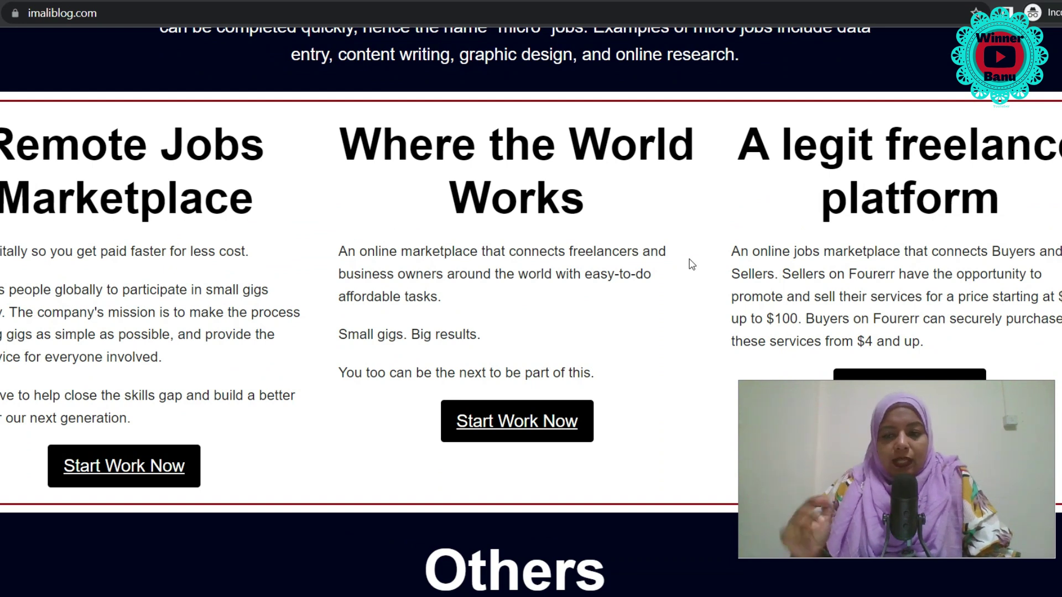
{"action": "scroll", "coordinate": [690, 256], "scroll_direction": "down", "scroll_amount": 8}
{"action": "scroll", "coordinate": [453, 210], "scroll_direction": "down", "scroll_amount": 1}
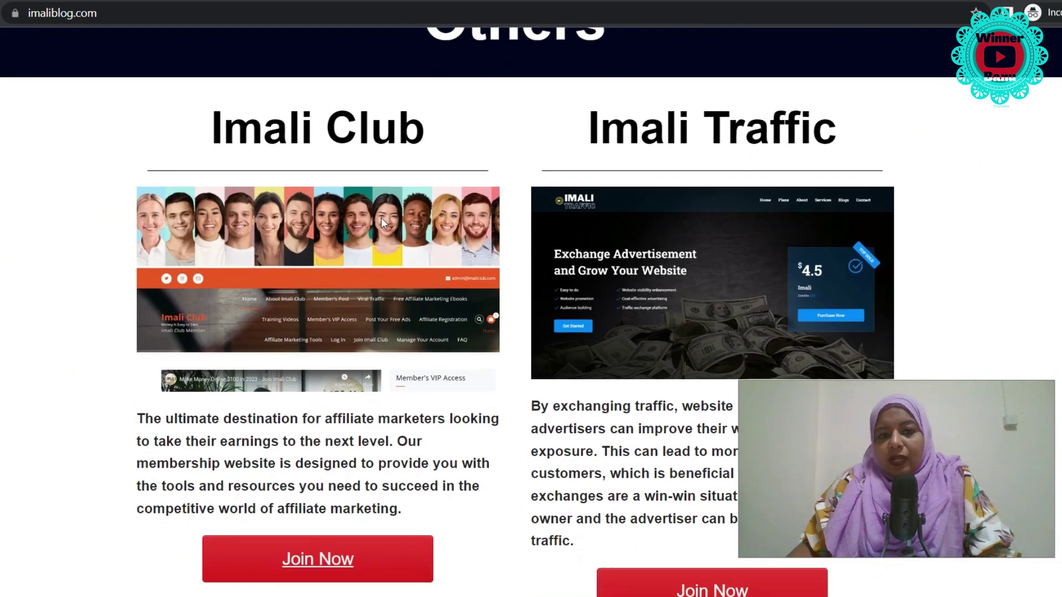
{"action": "scroll", "coordinate": [686, 250], "scroll_direction": "down", "scroll_amount": 3}
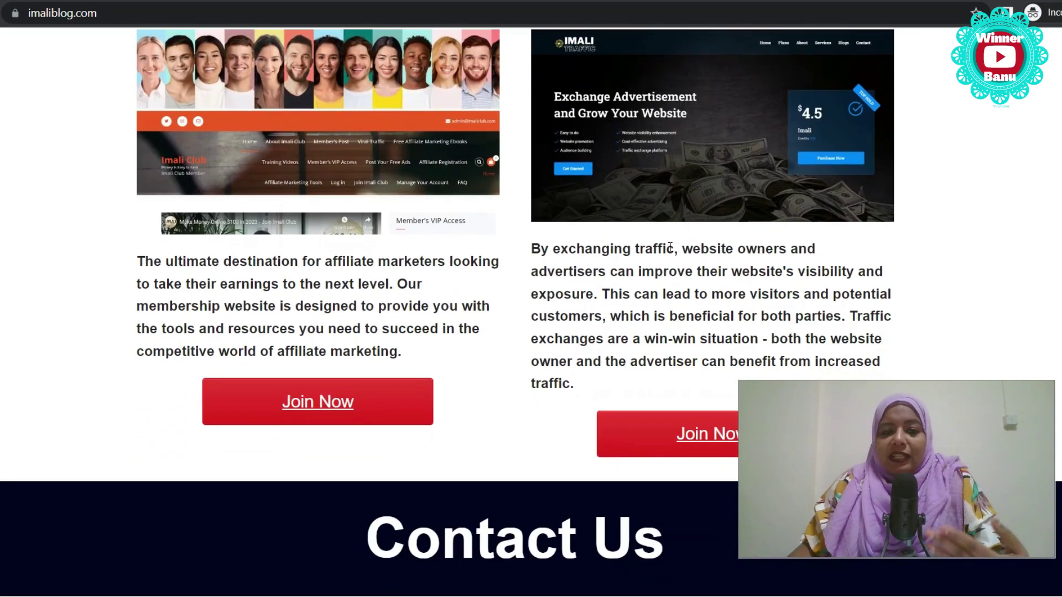
{"action": "scroll", "coordinate": [494, 287], "scroll_direction": "down", "scroll_amount": 6}
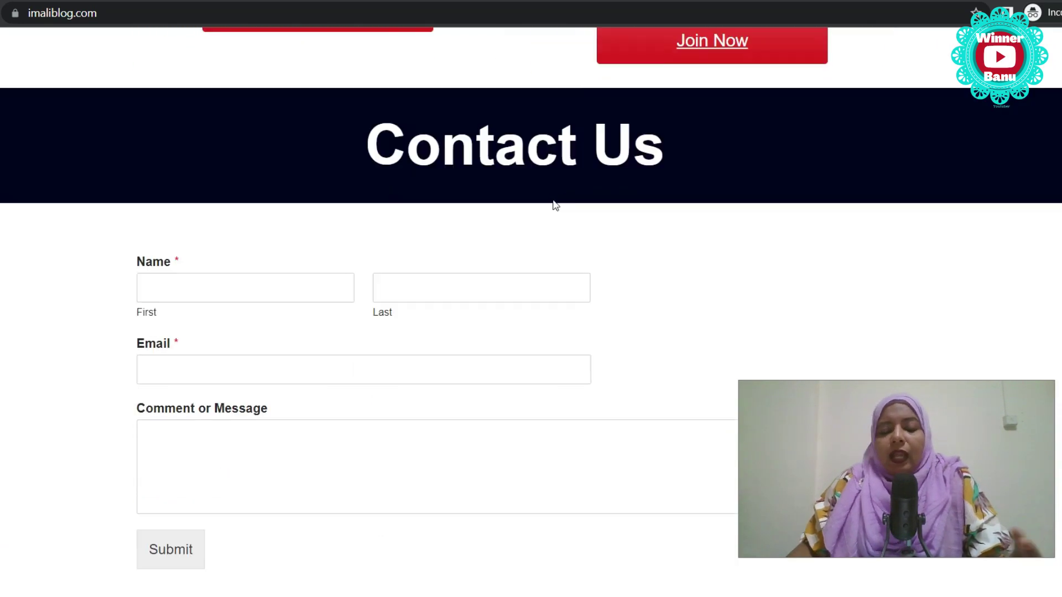
{"action": "scroll", "coordinate": [553, 204], "scroll_direction": "up", "scroll_amount": 1}
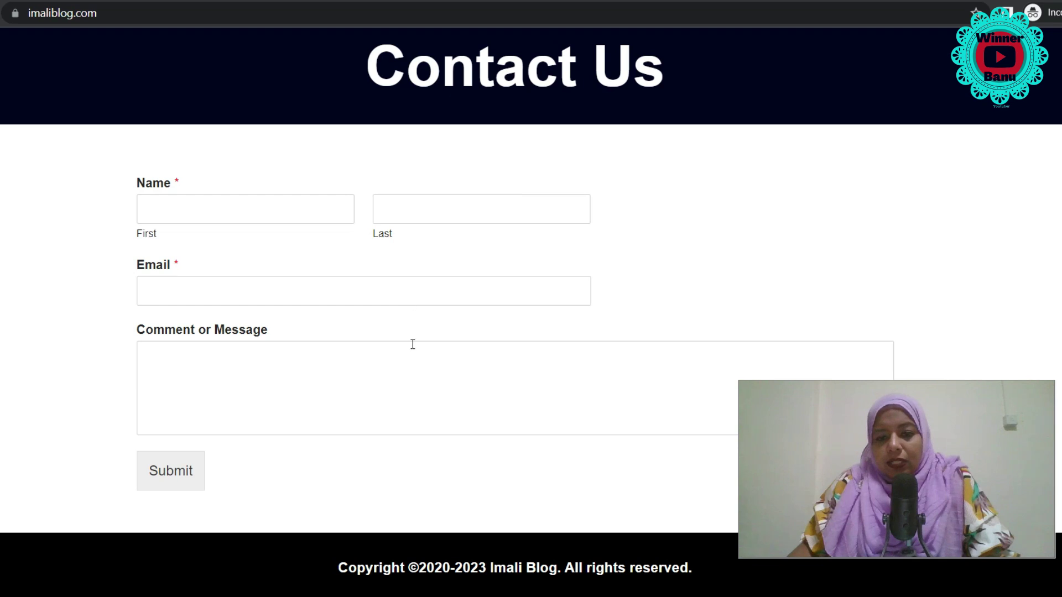
{"action": "scroll", "coordinate": [412, 344], "scroll_direction": "down", "scroll_amount": 3}
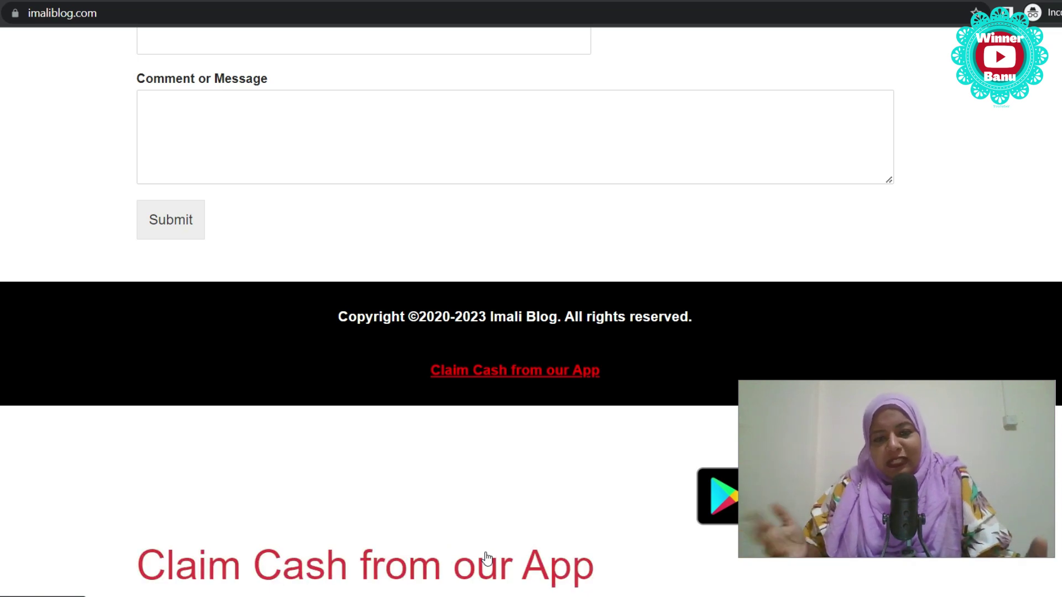
Step: Browse down to the Choose Cash App Income form showing $101 to $500 and the Cash App $500 link
{"action": "scroll", "coordinate": [507, 514], "scroll_direction": "up", "scroll_amount": 15}
{"action": "scroll", "coordinate": [508, 508], "scroll_direction": "up", "scroll_amount": 15}
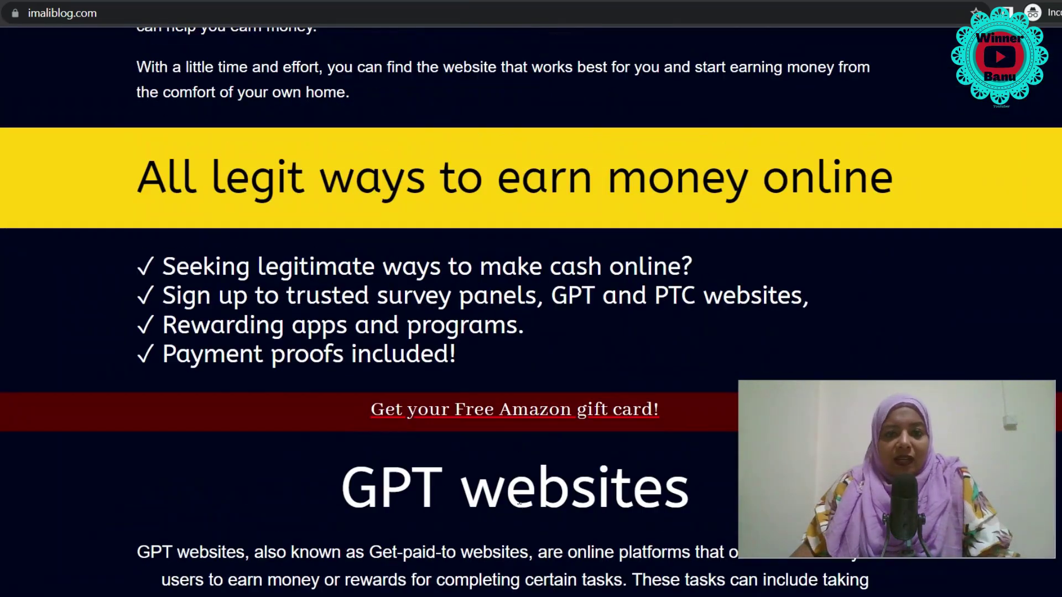
{"action": "scroll", "coordinate": [518, 503], "scroll_direction": "up", "scroll_amount": 3}
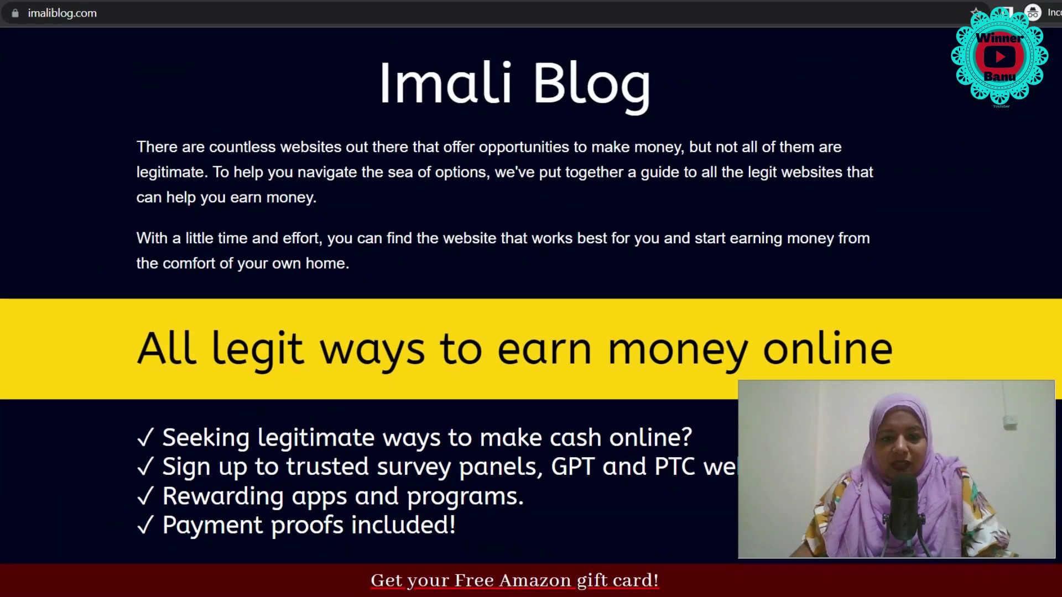
{"action": "scroll", "coordinate": [532, 469], "scroll_direction": "down", "scroll_amount": 15}
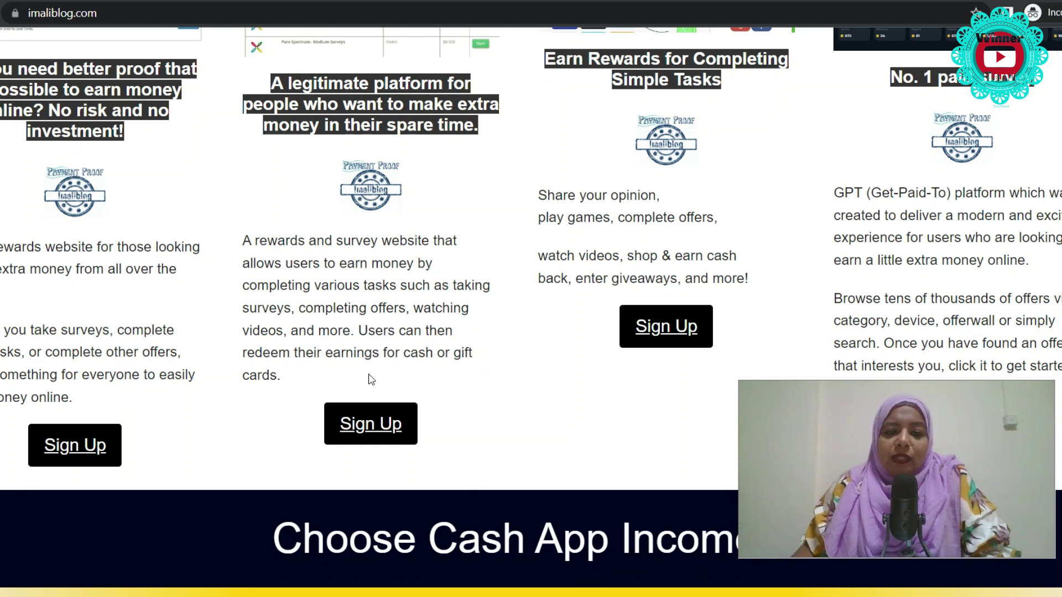
{"action": "scroll", "coordinate": [726, 330], "scroll_direction": "down", "scroll_amount": 4}
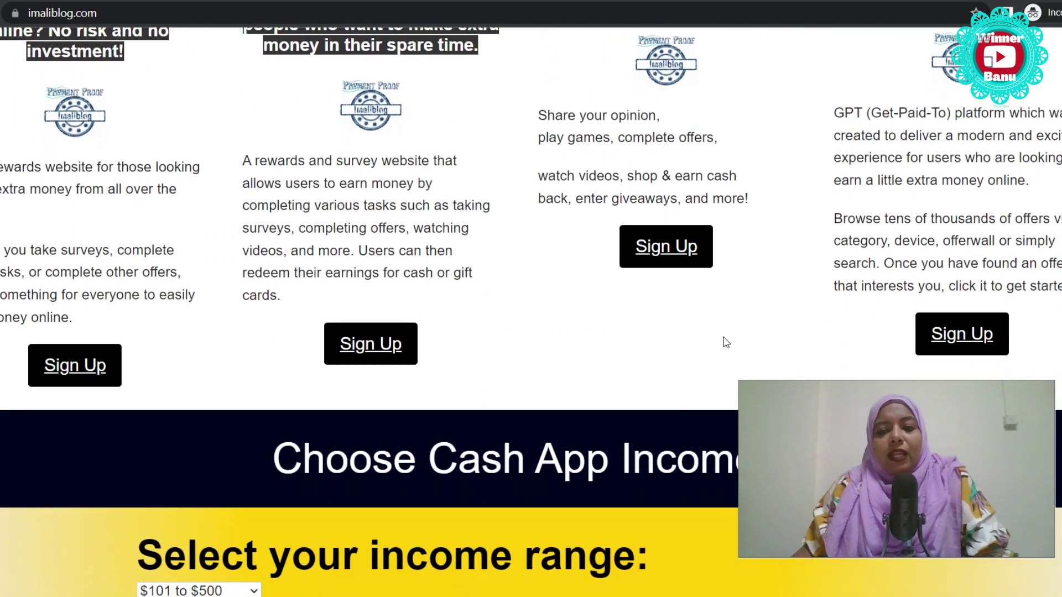
{"action": "scroll", "coordinate": [679, 344], "scroll_direction": "up", "scroll_amount": 10}
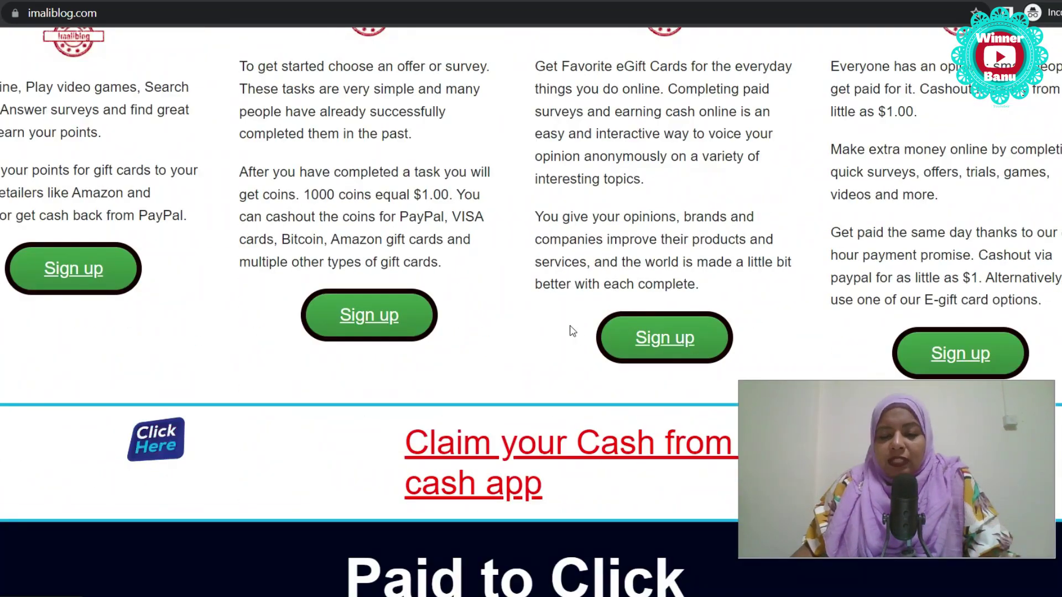
{"action": "scroll", "coordinate": [682, 343], "scroll_direction": "down", "scroll_amount": 4}
{"action": "scroll", "coordinate": [555, 352], "scroll_direction": "down", "scroll_amount": 14}
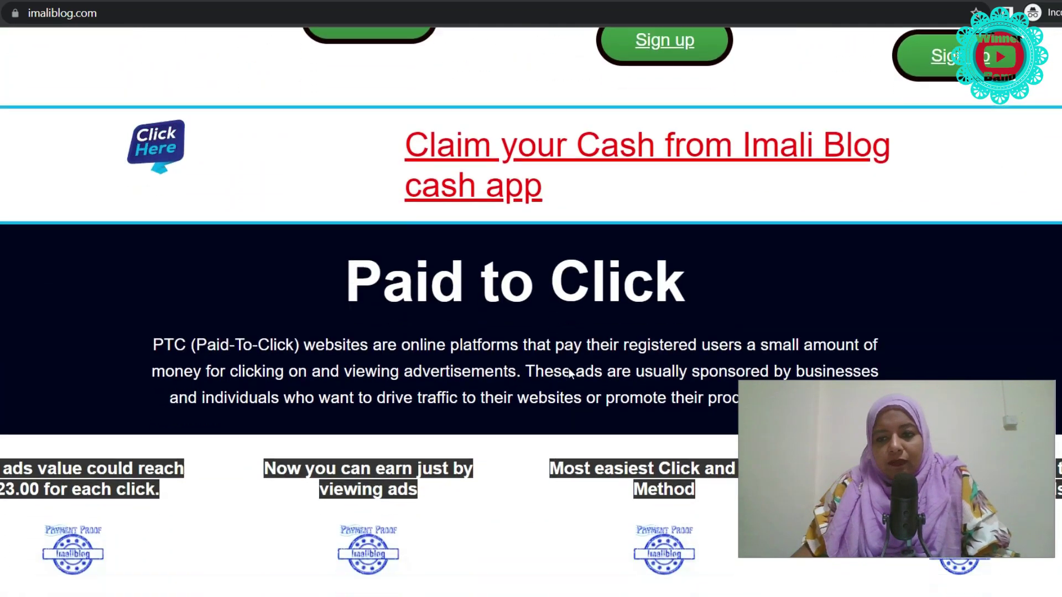
{"action": "scroll", "coordinate": [433, 380], "scroll_direction": "down", "scroll_amount": 7}
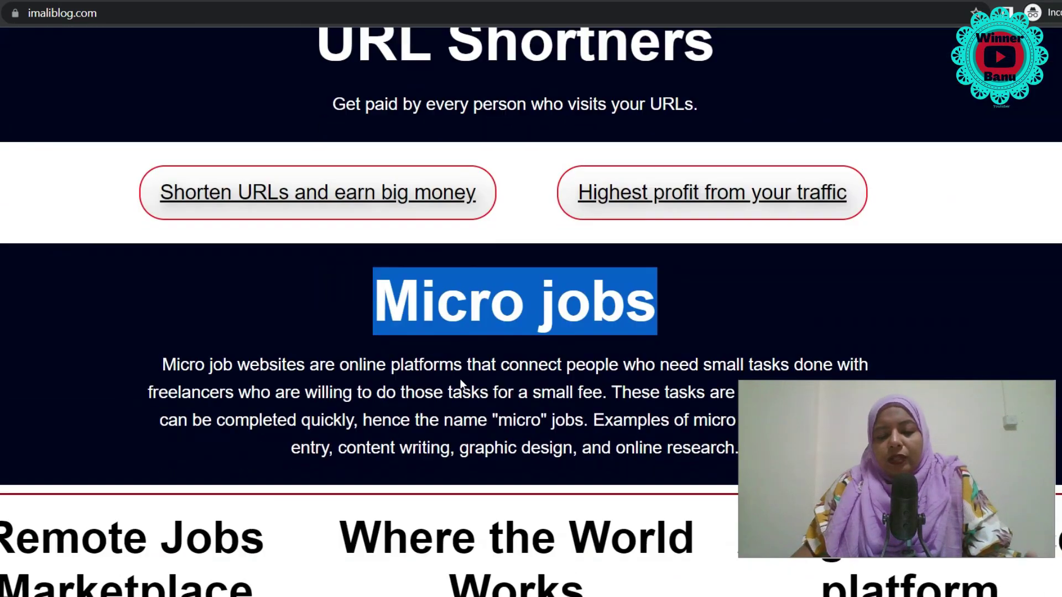
{"action": "scroll", "coordinate": [458, 390], "scroll_direction": "down", "scroll_amount": 1}
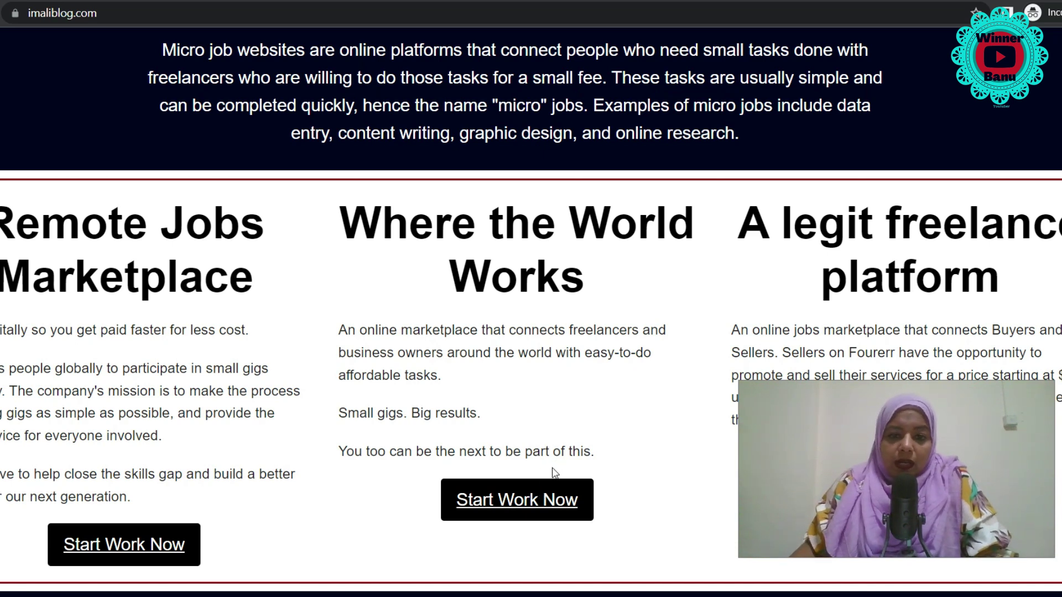
{"action": "scroll", "coordinate": [570, 450], "scroll_direction": "down", "scroll_amount": 15}
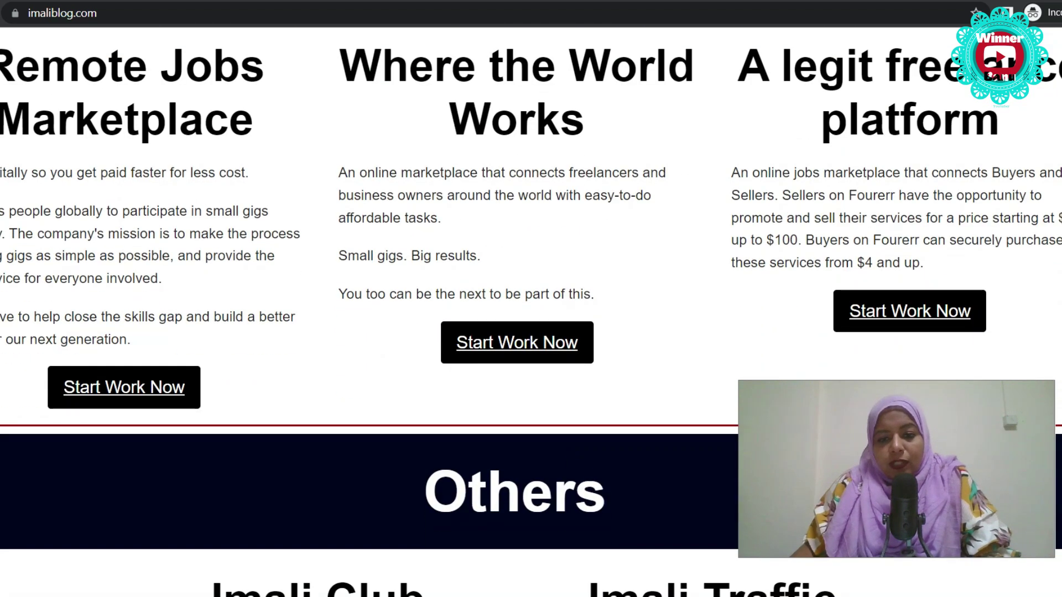
{"action": "scroll", "coordinate": [474, 264], "scroll_direction": "down", "scroll_amount": 3}
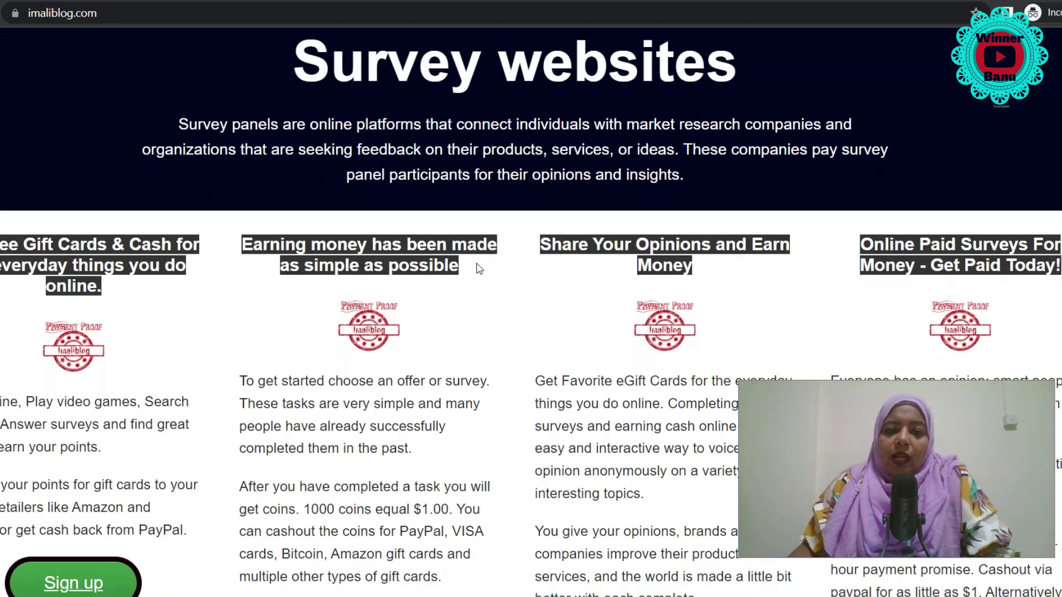
{"action": "scroll", "coordinate": [476, 265], "scroll_direction": "down", "scroll_amount": 1}
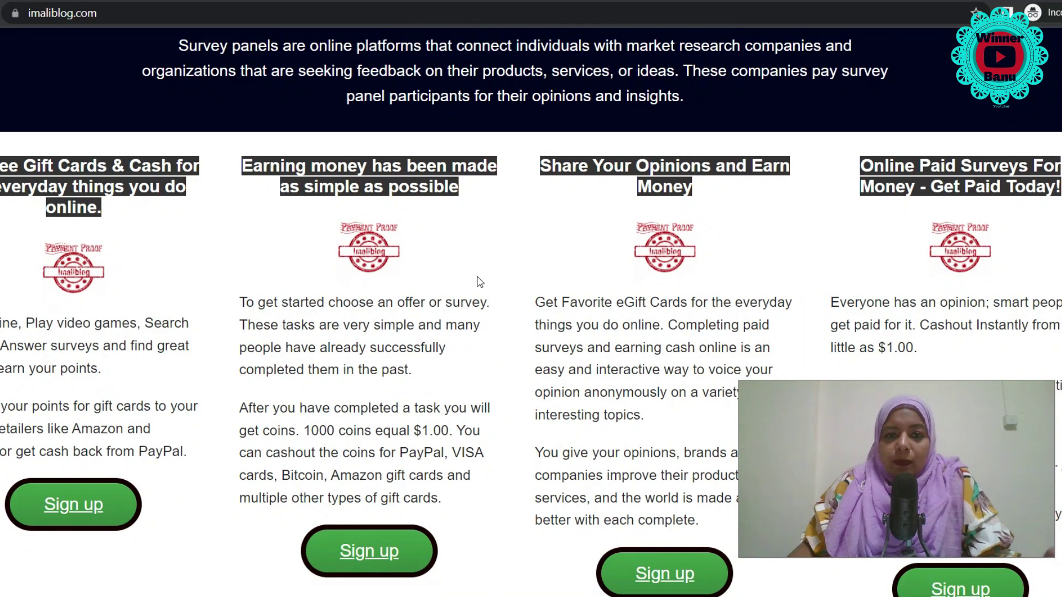
{"action": "scroll", "coordinate": [459, 262], "scroll_direction": "down", "scroll_amount": 1}
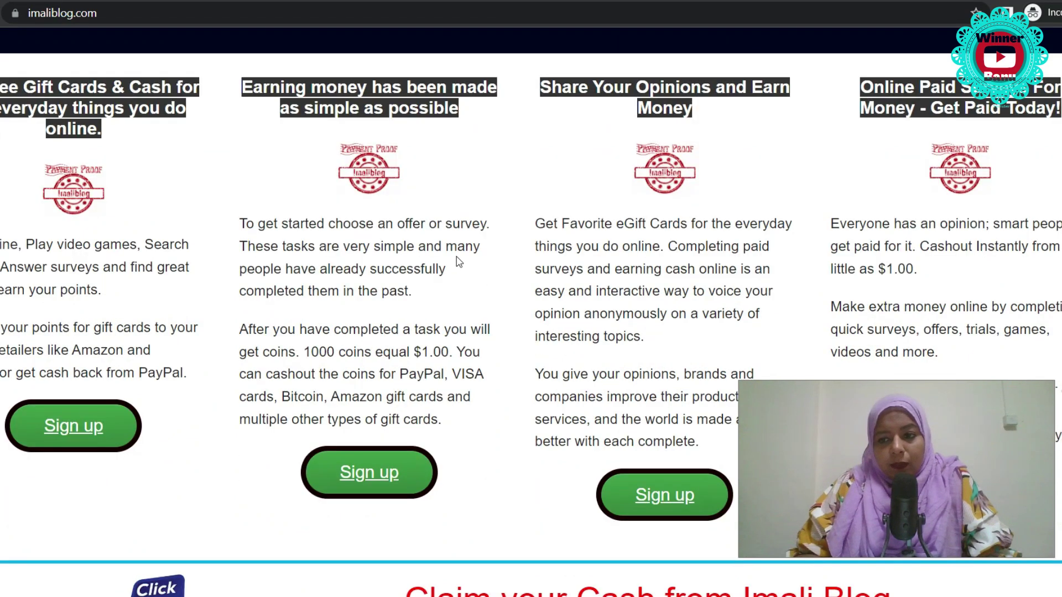
{"action": "scroll", "coordinate": [459, 263], "scroll_direction": "down", "scroll_amount": 8}
{"action": "scroll", "coordinate": [497, 268], "scroll_direction": "up", "scroll_amount": 2}
{"action": "scroll", "coordinate": [519, 224], "scroll_direction": "down", "scroll_amount": 1}
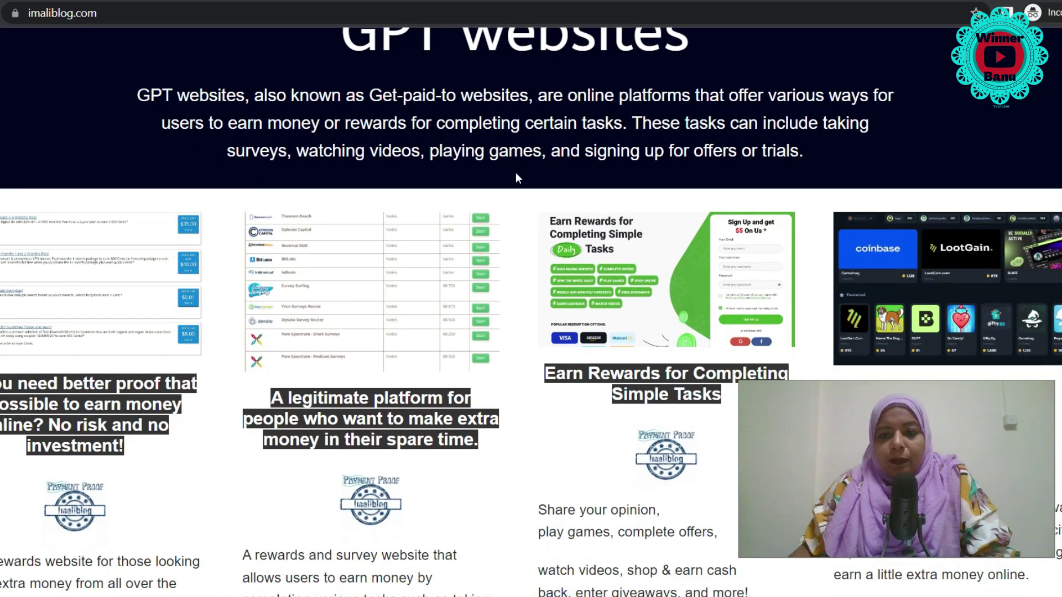
{"action": "scroll", "coordinate": [515, 173], "scroll_direction": "down", "scroll_amount": 4}
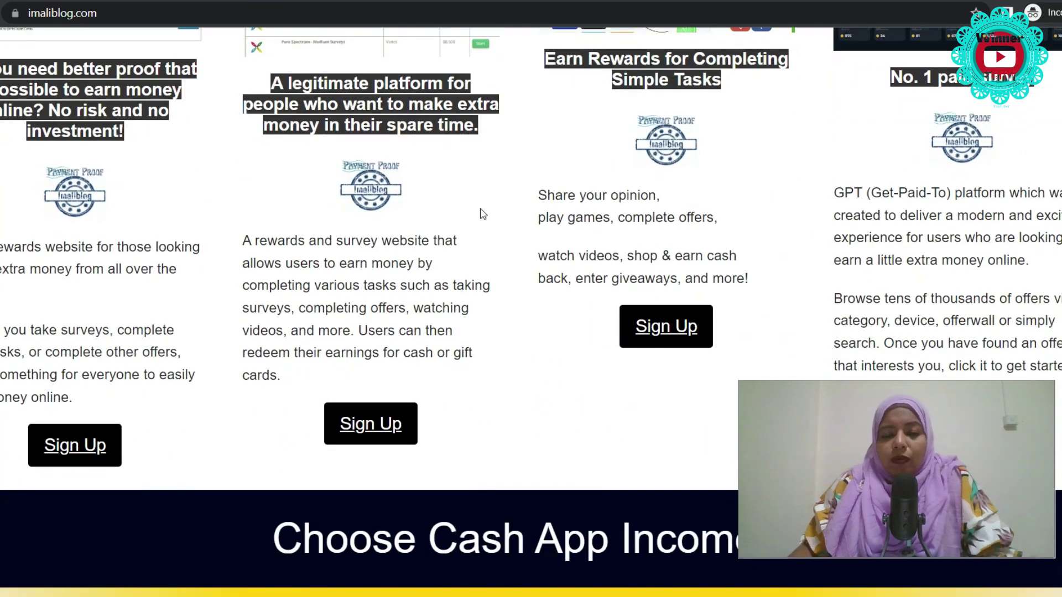
{"action": "scroll", "coordinate": [479, 219], "scroll_direction": "down", "scroll_amount": 4}
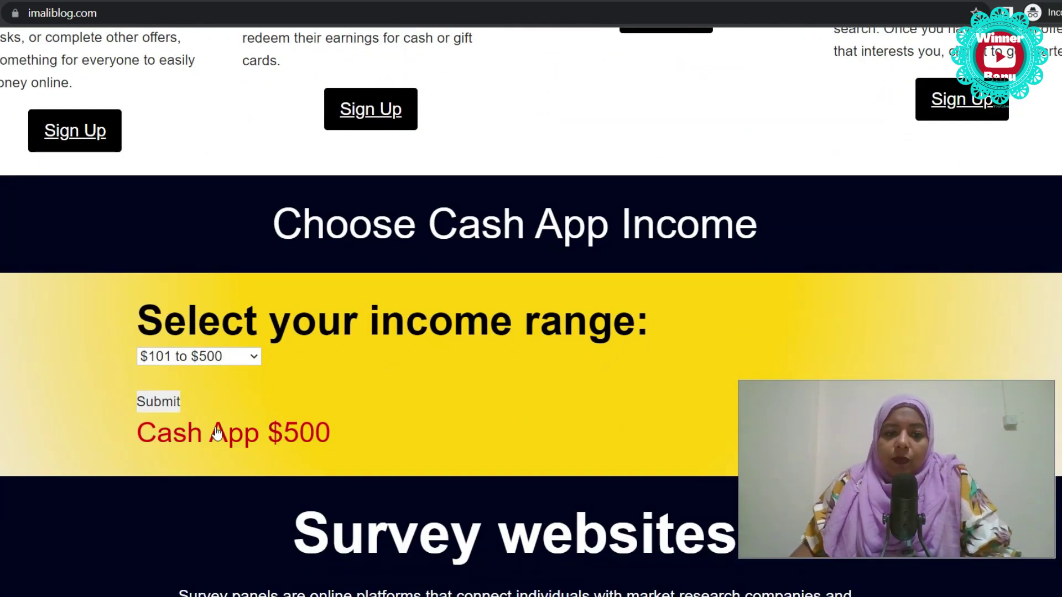
{"action": "scroll", "coordinate": [457, 276], "scroll_direction": "up", "scroll_amount": 8}
Step: Open the 'Get your Free Amazon gift card!' claim page and look it over
{"action": "left_click", "coordinate": [462, 271]}
{"action": "scroll", "coordinate": [446, 267], "scroll_direction": "down", "scroll_amount": 3}
{"action": "scroll", "coordinate": [445, 267], "scroll_direction": "up", "scroll_amount": 3}
Step: Open the Cash App $500 Money Generator page and claim to show the 6-question offer popup
{"action": "scroll", "coordinate": [466, 346], "scroll_direction": "down", "scroll_amount": 3}
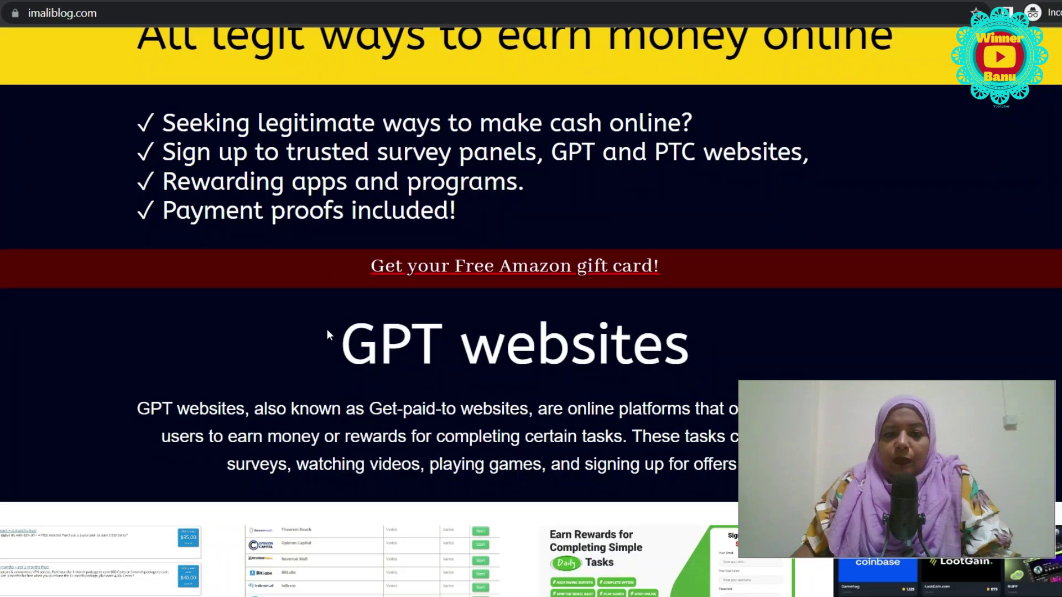
{"action": "scroll", "coordinate": [327, 330], "scroll_direction": "down", "scroll_amount": 10}
{"action": "left_click", "coordinate": [233, 284]}
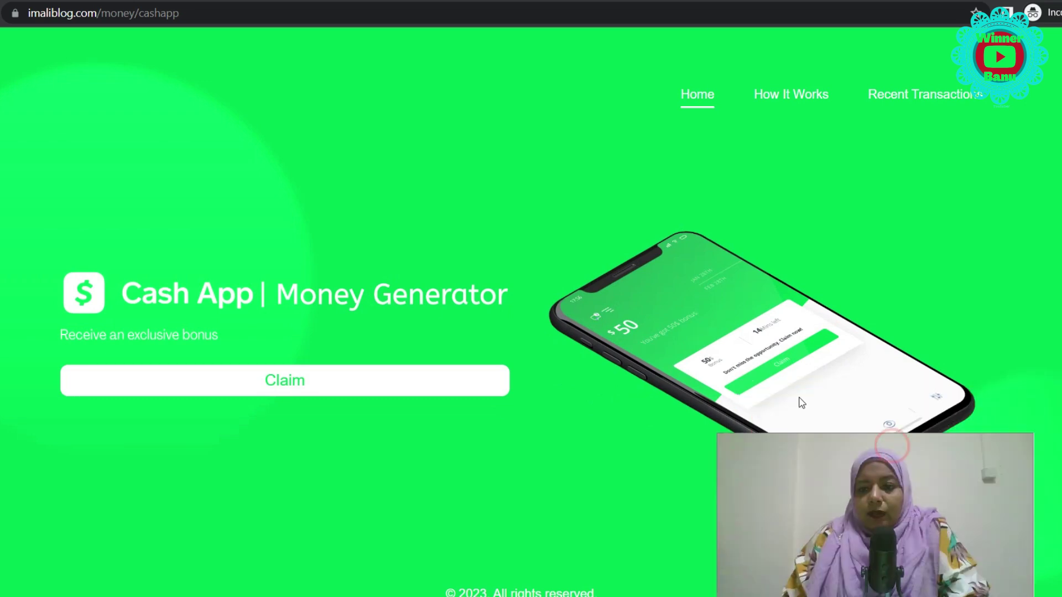
{"action": "left_click", "coordinate": [256, 370]}
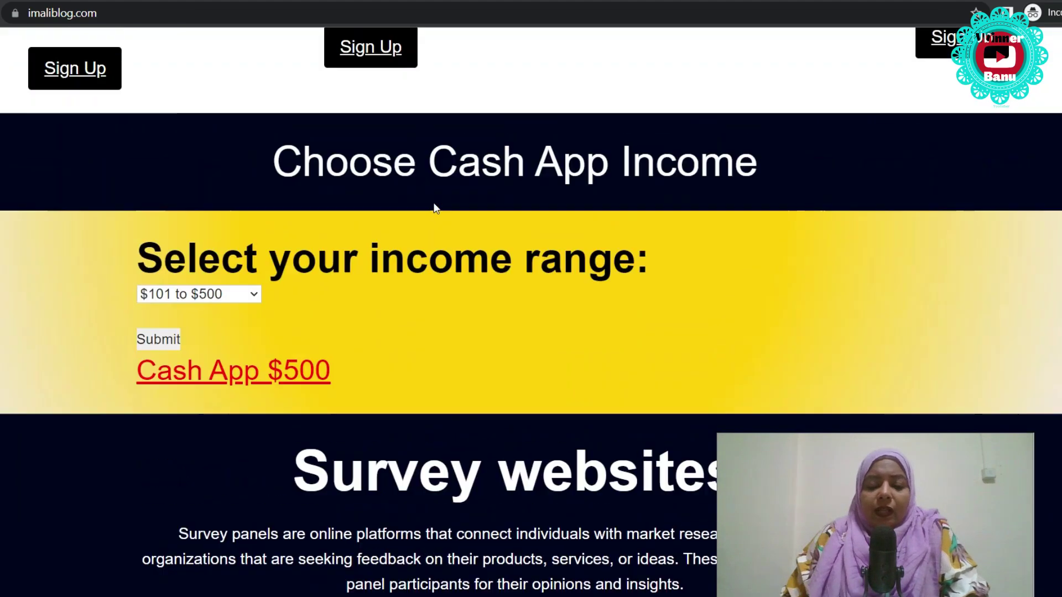
Step: Preview the Amazon gift card Code Generator page, go back, then switch to the CPABuild window
{"action": "scroll", "coordinate": [436, 210], "scroll_direction": "up", "scroll_amount": 4}
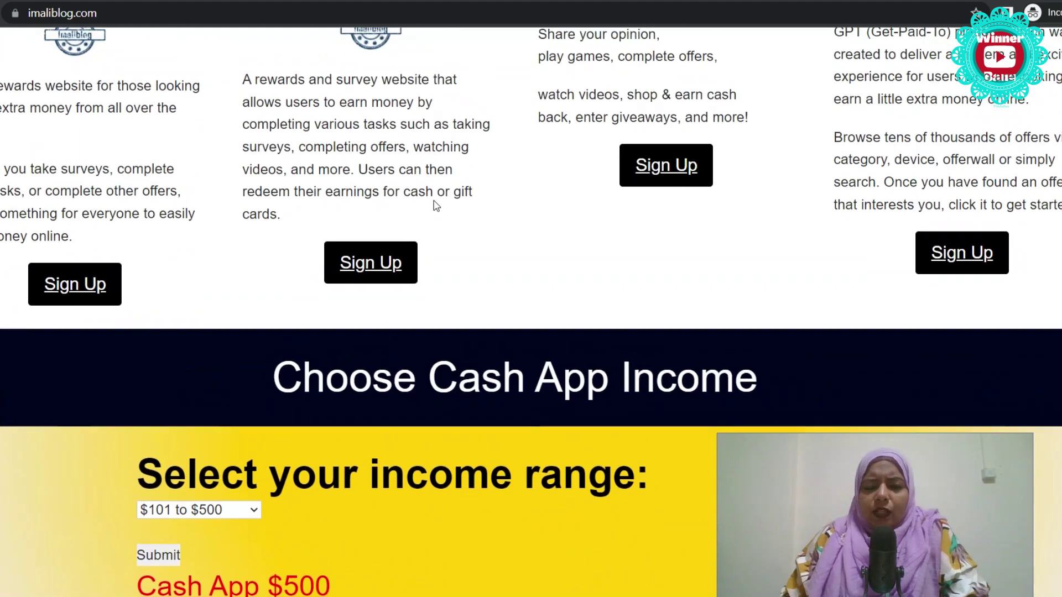
{"action": "scroll", "coordinate": [471, 216], "scroll_direction": "up", "scroll_amount": 15}
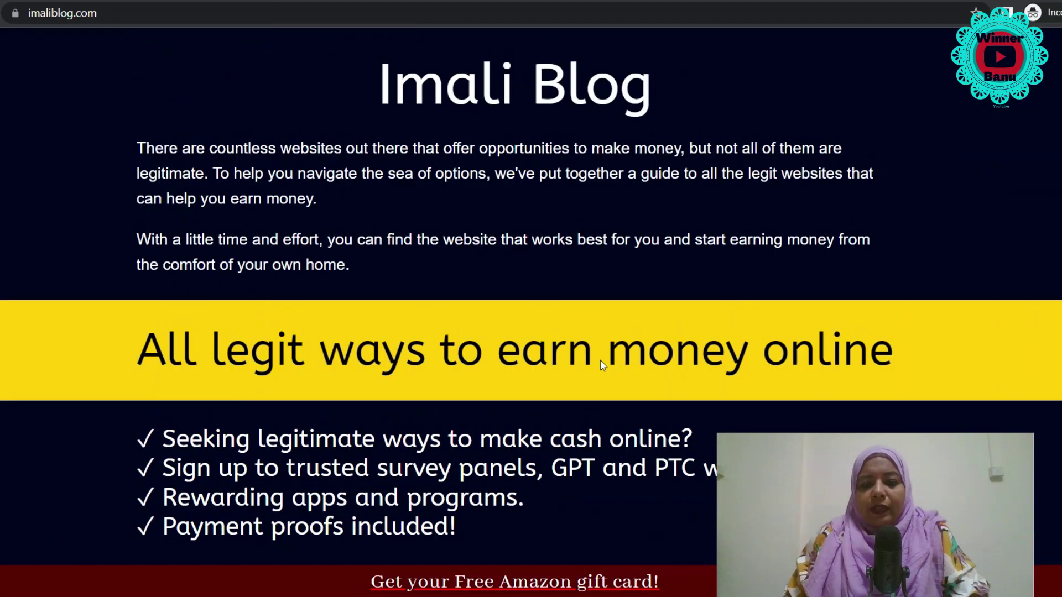
{"action": "scroll", "coordinate": [607, 360], "scroll_direction": "down", "scroll_amount": 4}
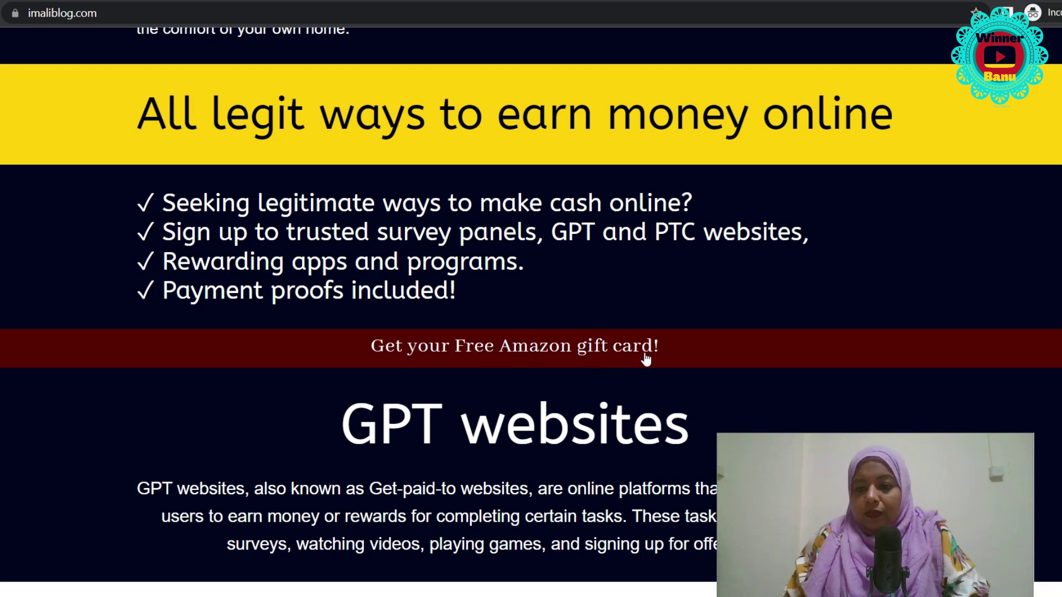
{"action": "left_click", "coordinate": [591, 347]}
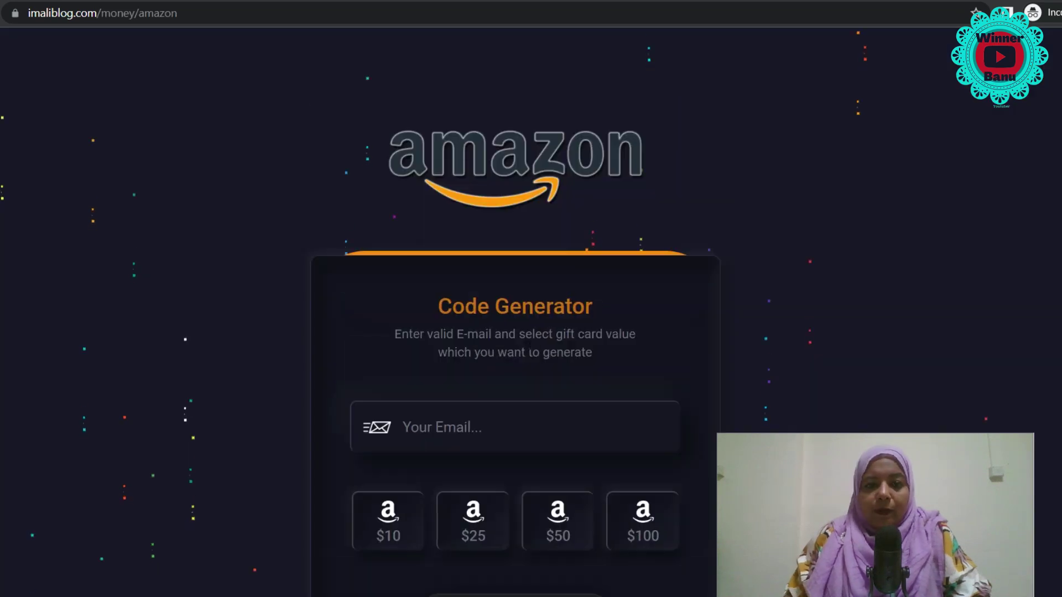
{"action": "key", "text": "alt+Left"}
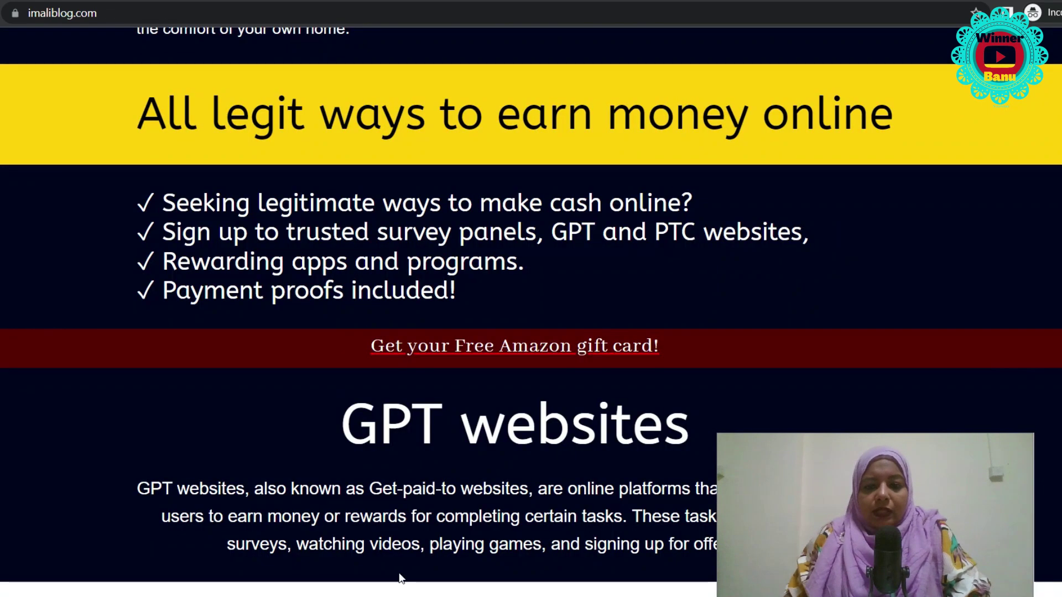
{"action": "left_click", "coordinate": [493, 553]}
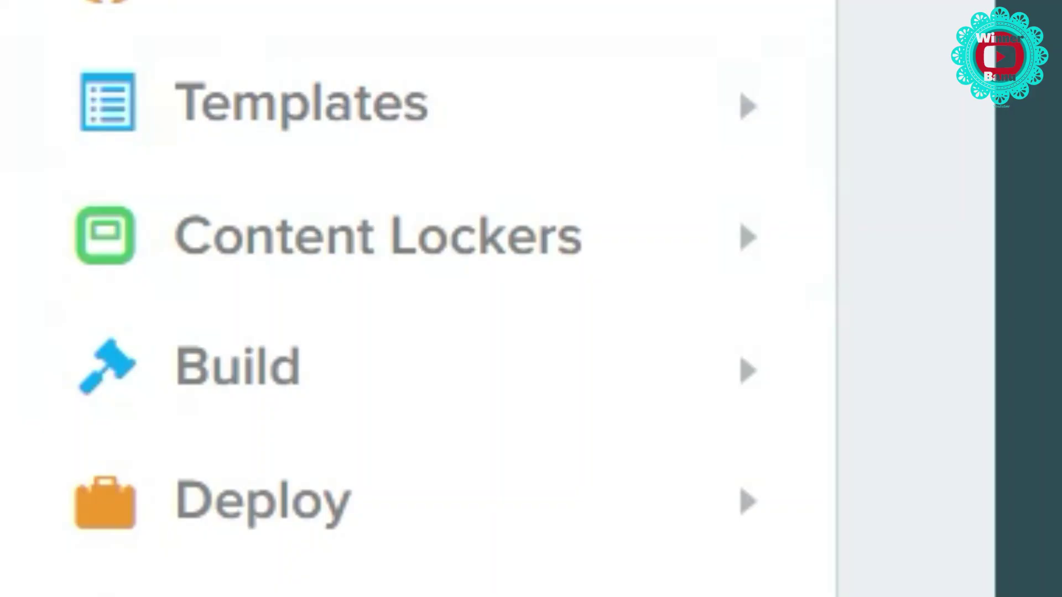
Step: Expand Templates in the CPABuild sidebar and open the 'Deploy on Website' page
{"action": "left_click", "coordinate": [614, 119]}
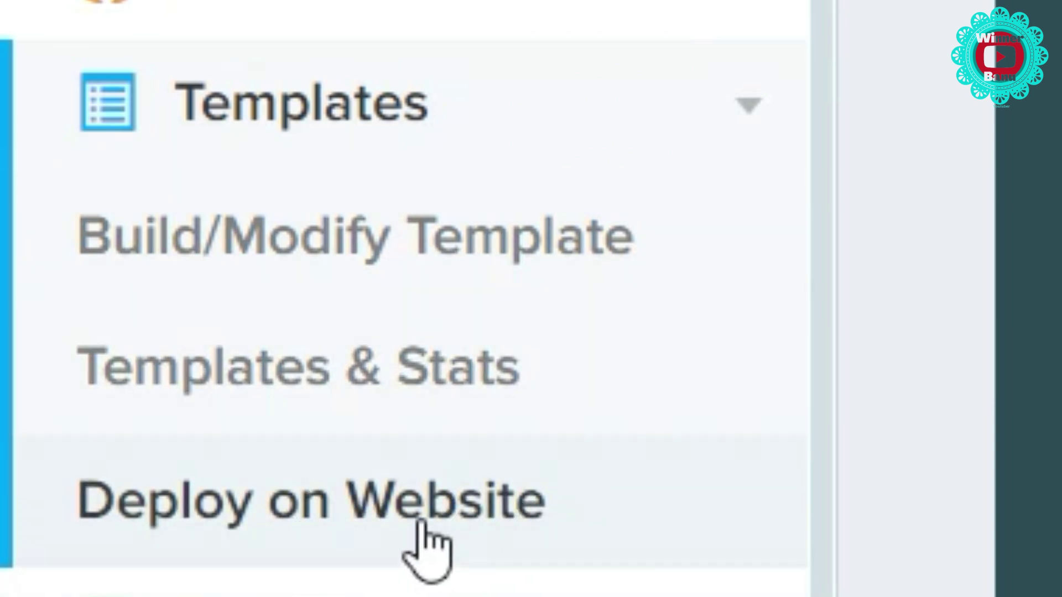
{"action": "left_click", "coordinate": [404, 503]}
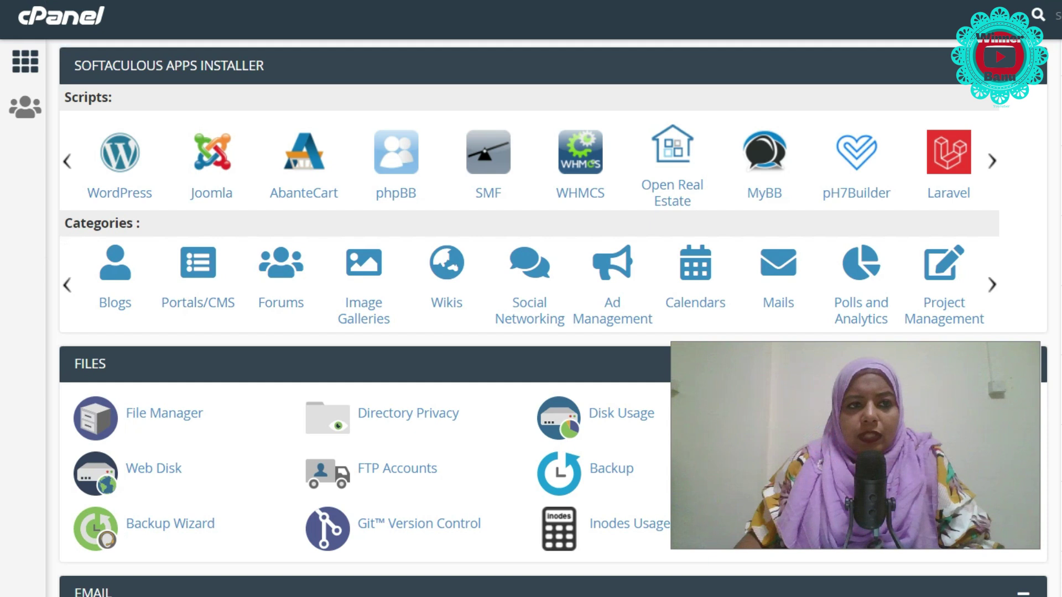
Step: Open File Manager from the Files section of the cPanel home page
{"action": "left_click", "coordinate": [173, 413]}
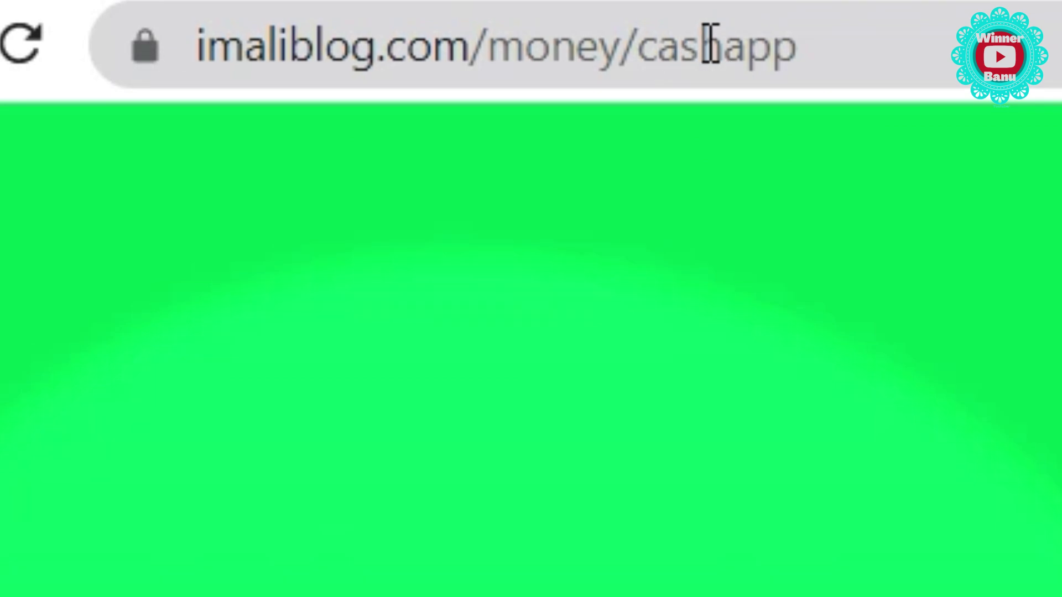
Step: Highlight 'cashapp' and then 'money' in the imaliblog.com/money/cashapp address
{"action": "left_click_drag", "start_coordinate": [679, 45], "coordinate": [875, 45]}
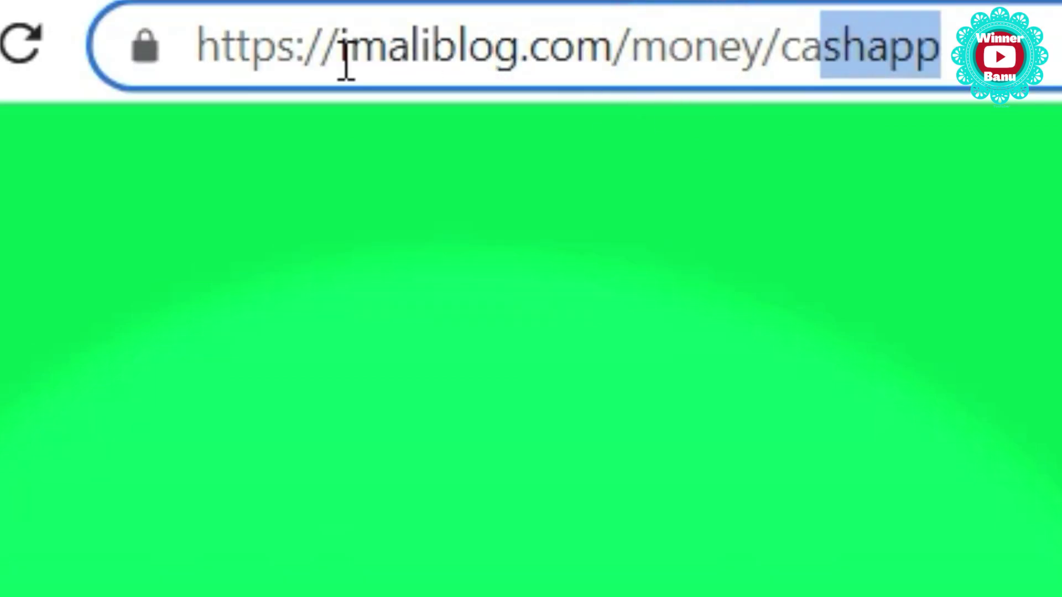
{"action": "left_click_drag", "start_coordinate": [655, 47], "coordinate": [944, 55]}
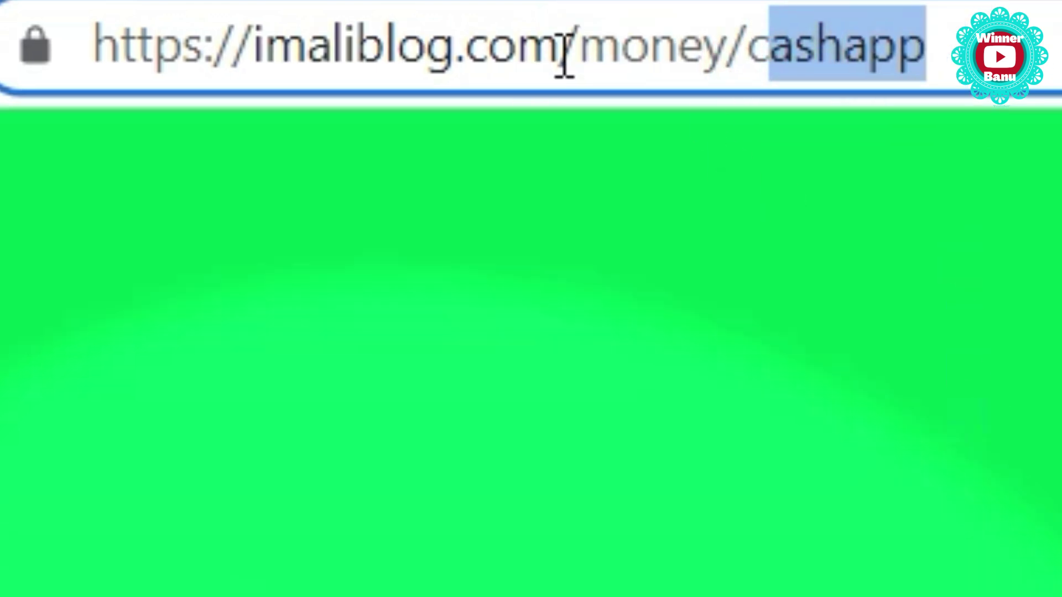
{"action": "double_click", "coordinate": [592, 51]}
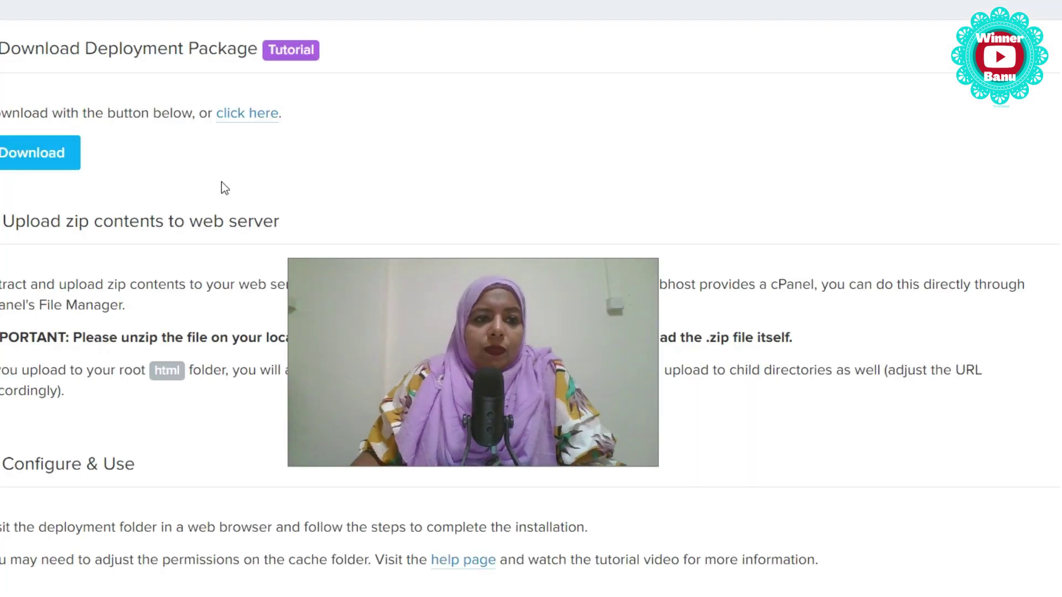
Step: Filter All Custom Templates by the name 'gif' and preview the iTune - Gift Card Code (Neo) template
{"action": "left_click", "coordinate": [335, 377]}
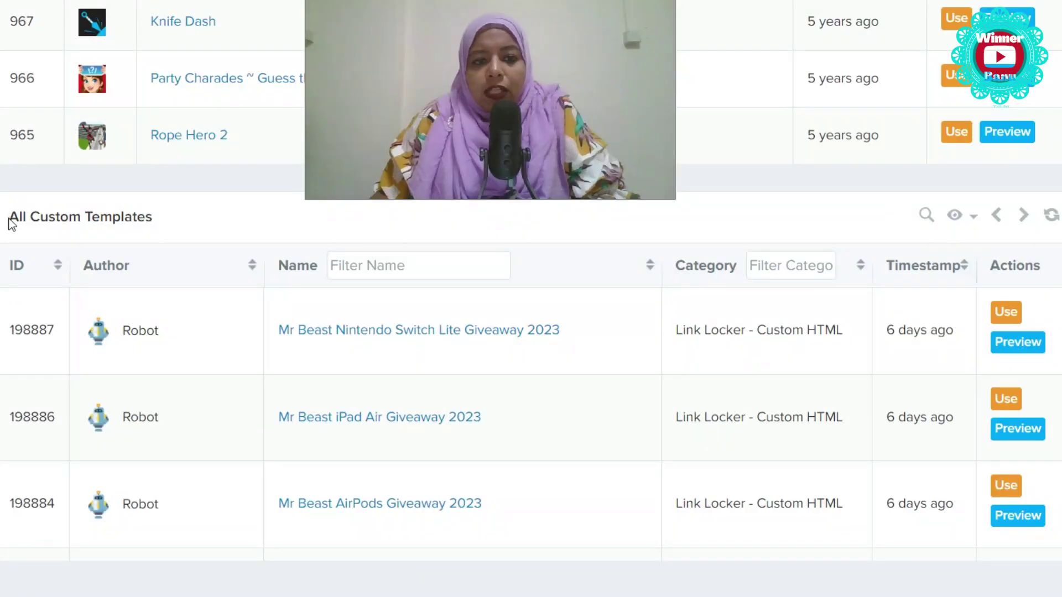
{"action": "left_click_drag", "start_coordinate": [9, 217], "coordinate": [184, 224]}
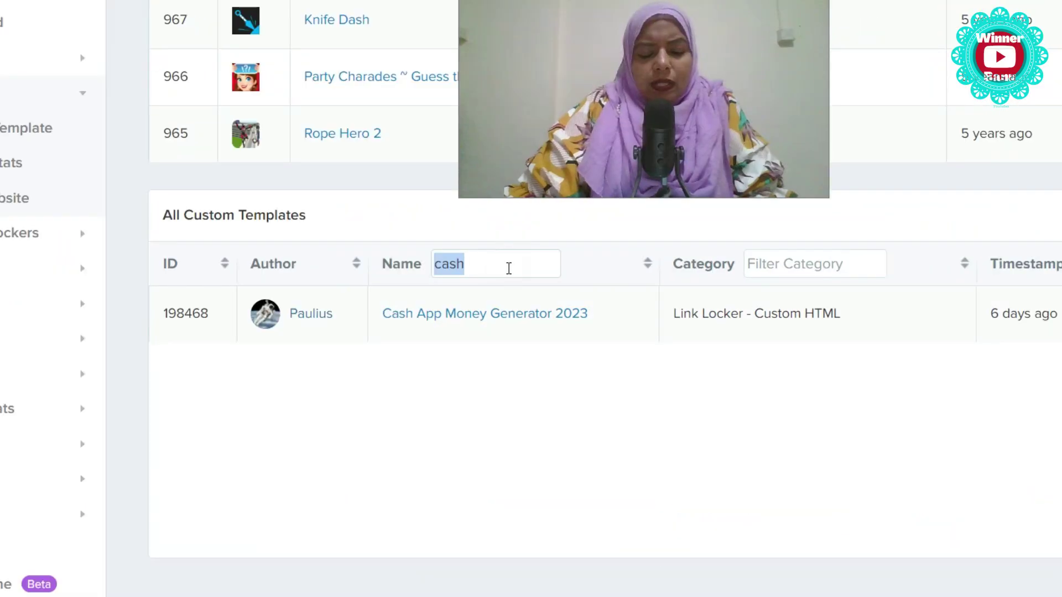
{"action": "type", "text": "ama"}
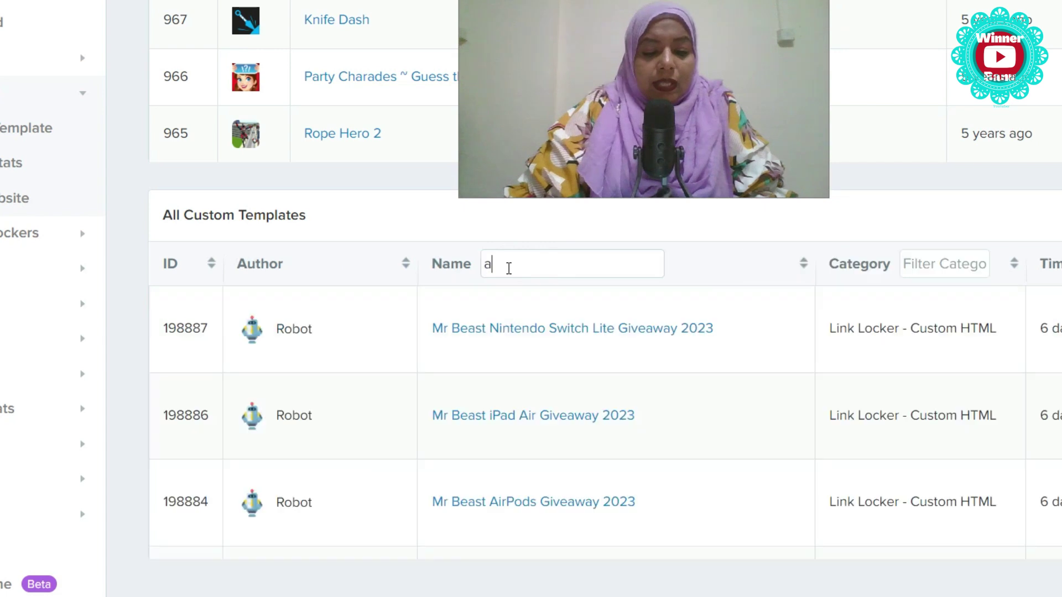
{"action": "key", "text": "BackSpace"}
{"action": "key", "text": "BackSpace"}
{"action": "key", "text": "BackSpace"}
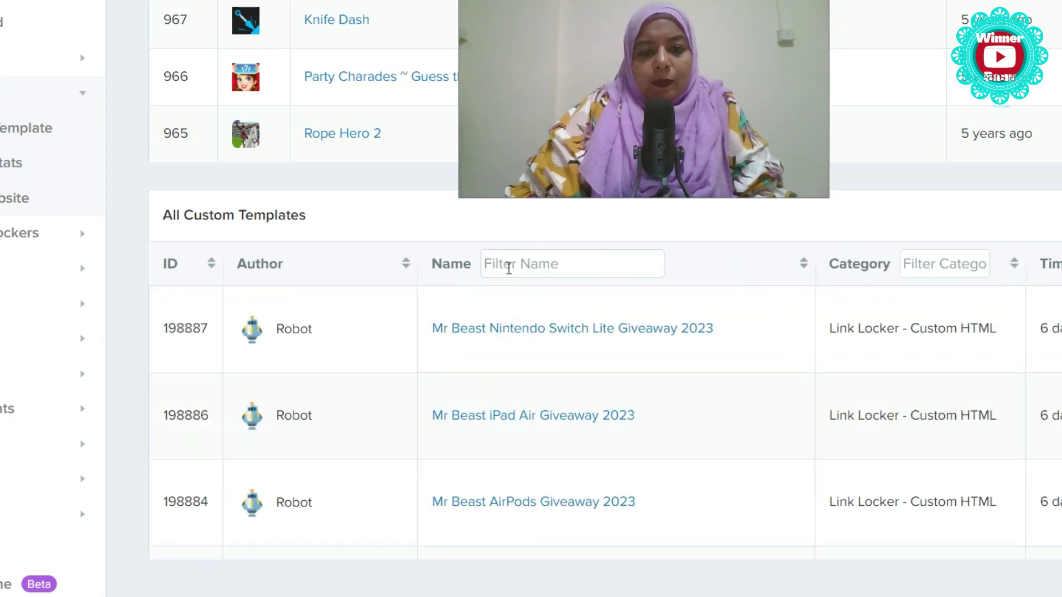
{"action": "type", "text": "h"}
{"action": "key", "text": "BackSpace"}
{"action": "type", "text": "gif"}
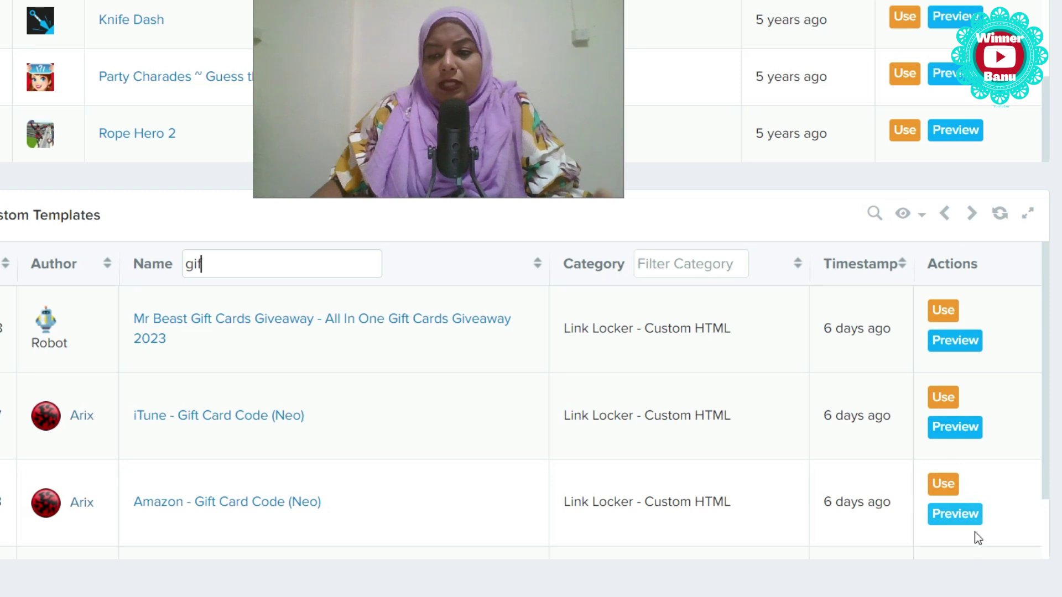
{"action": "left_click", "coordinate": [952, 431]}
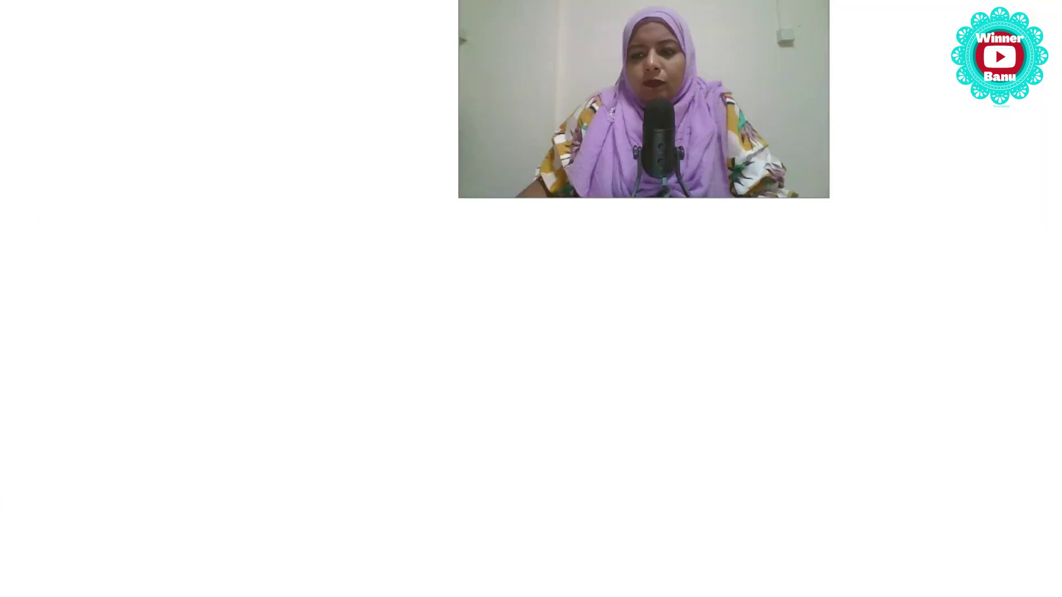
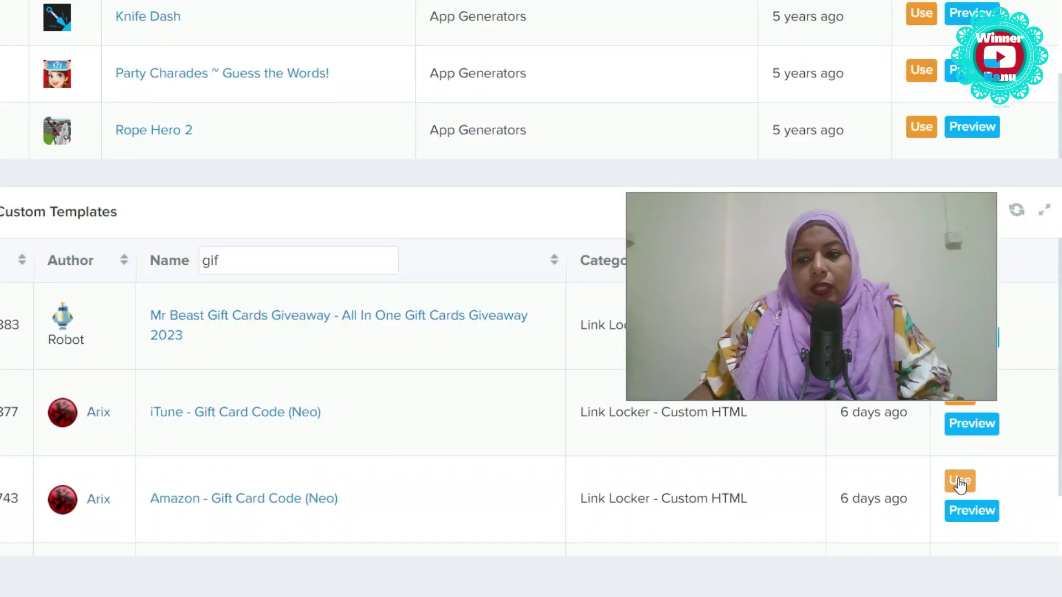
Step: Generate a link for the Amazon - Gift Card Code (Neo) template with path 'amazon' and reCAPTCHA locker
{"action": "left_click", "coordinate": [959, 481]}
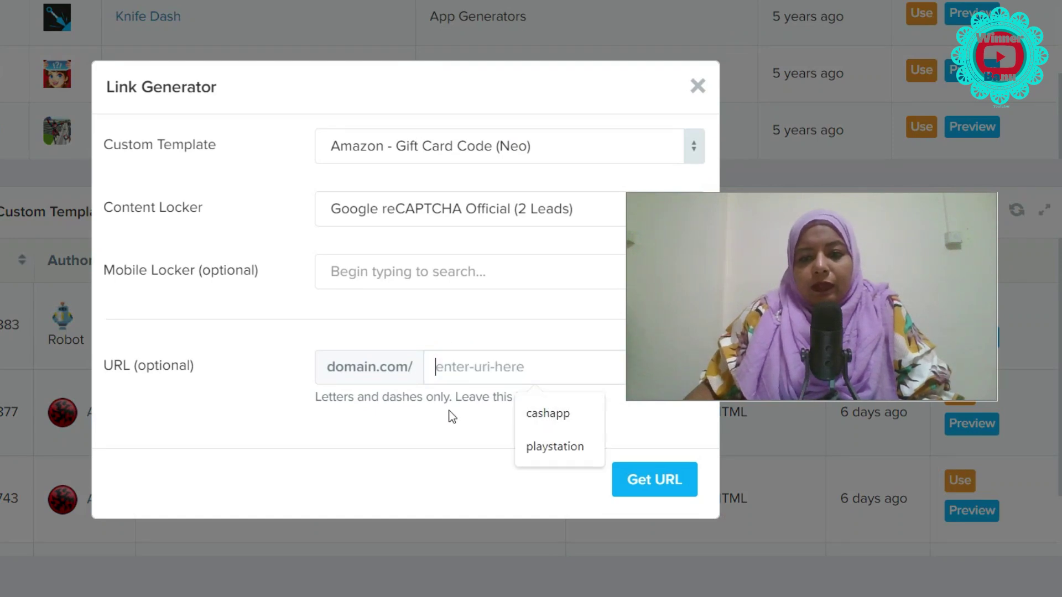
{"action": "type", "text": "amazon"}
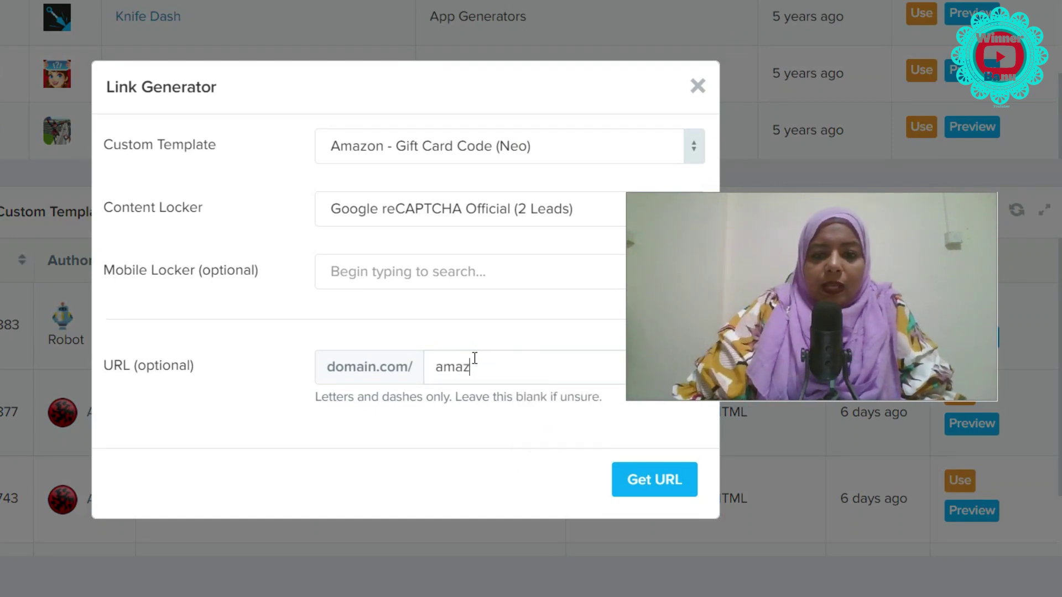
{"action": "double_click", "coordinate": [447, 350]}
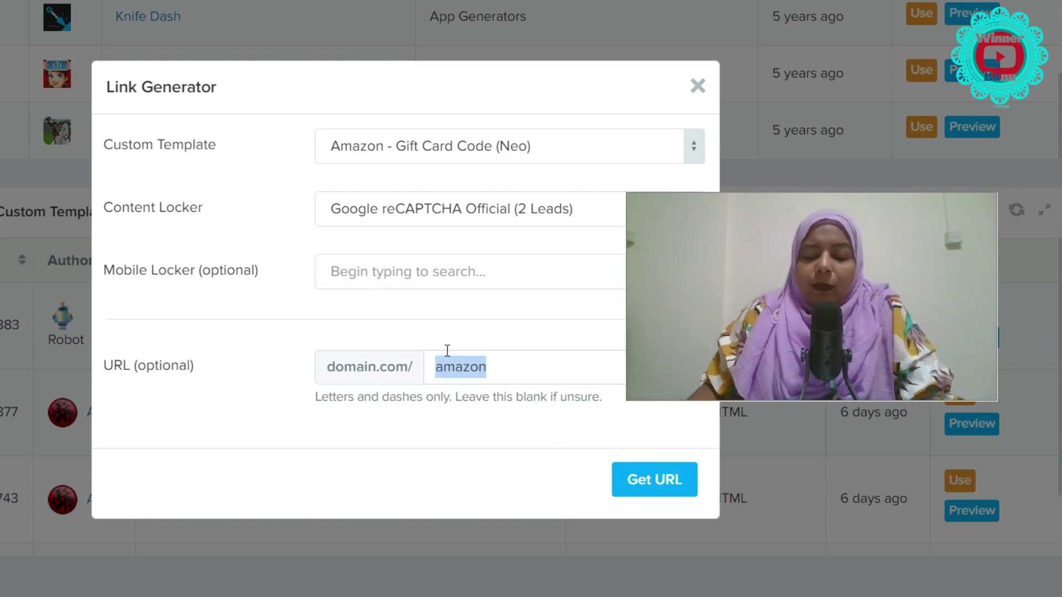
{"action": "left_click", "coordinate": [654, 485]}
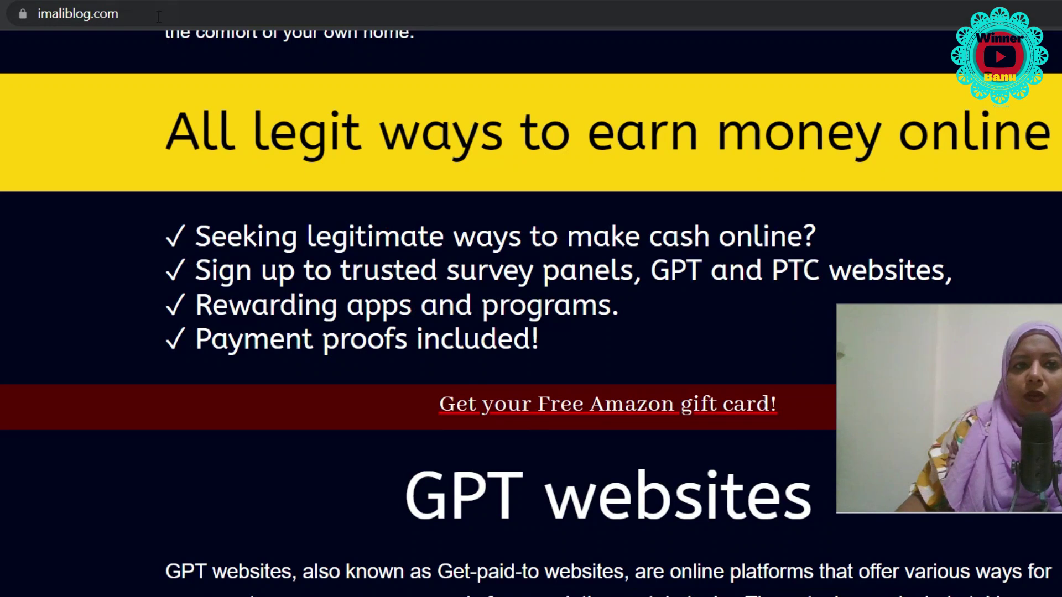
Step: Open imaliblog.com/money/amazon in Chrome to check the new gift card page
{"action": "left_click", "coordinate": [158, 17]}
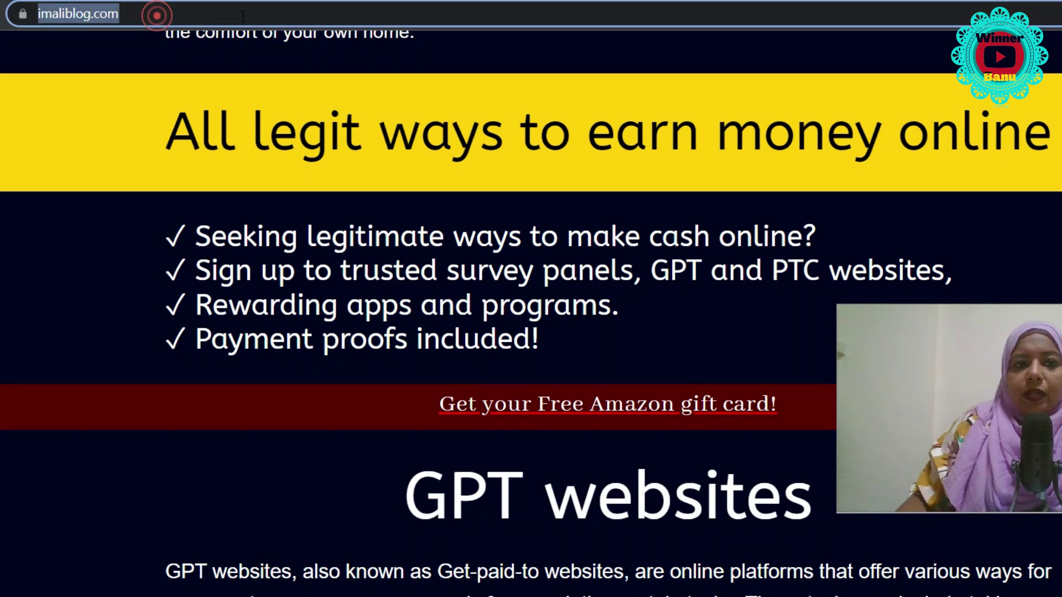
{"action": "left_click", "coordinate": [242, 16]}
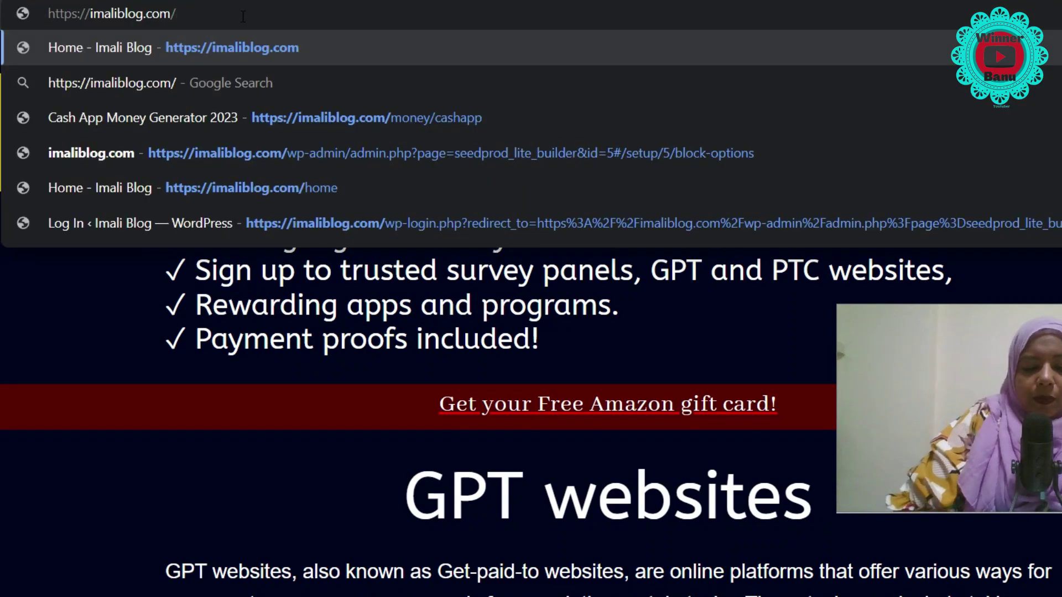
{"action": "type", "text": "money/amazon"}
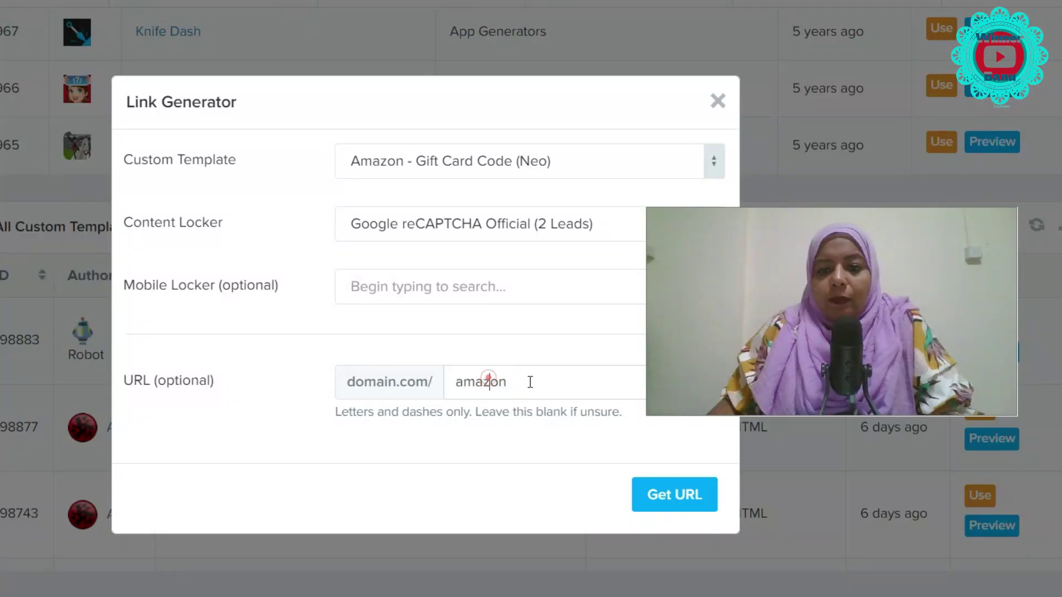
{"action": "double_click", "coordinate": [526, 381]}
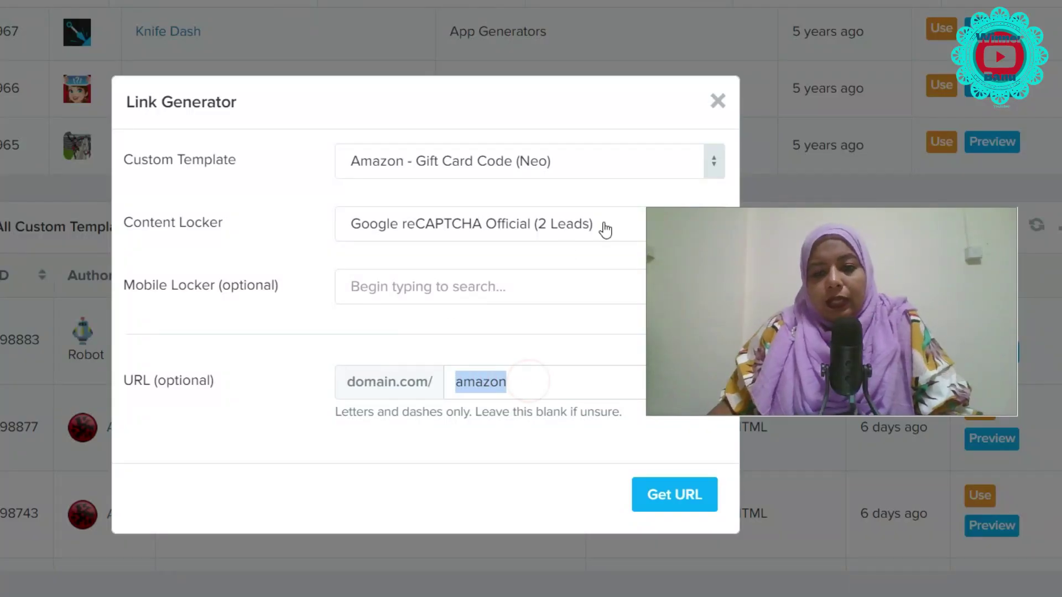
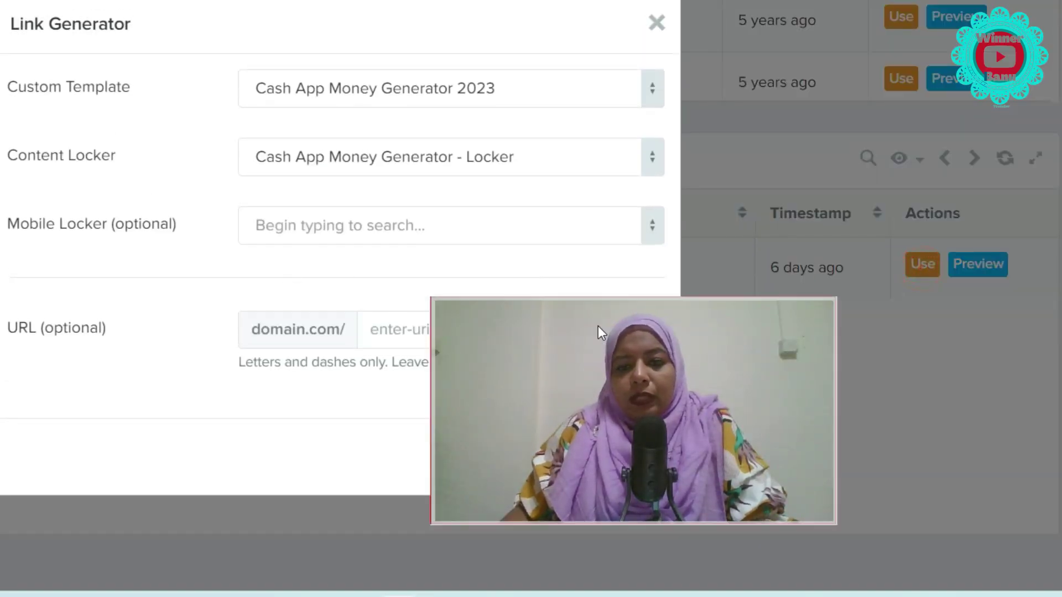
Step: Enter xyz as the optional custom URL path for the Cash App Money Generator link
{"action": "left_click", "coordinate": [597, 326]}
{"action": "left_click", "coordinate": [389, 329]}
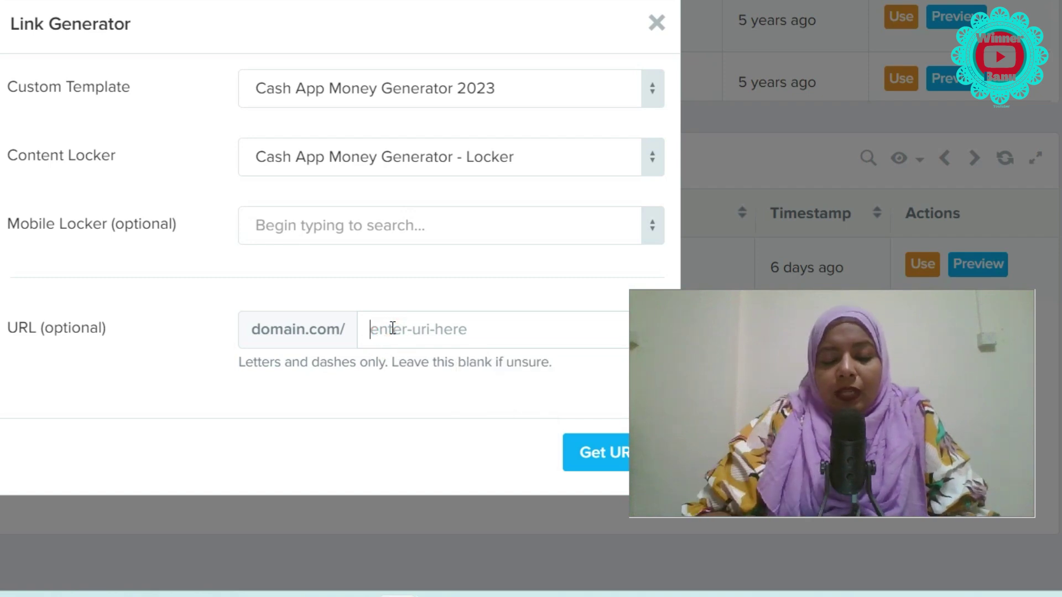
{"action": "type", "text": "x"}
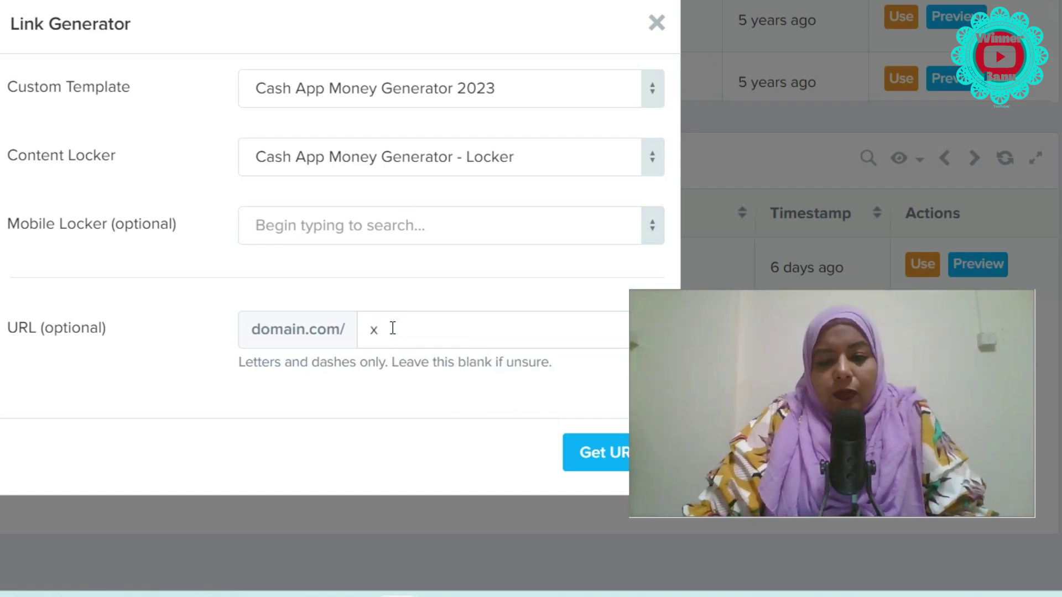
{"action": "type", "text": "yz"}
{"action": "double_click", "coordinate": [467, 336]}
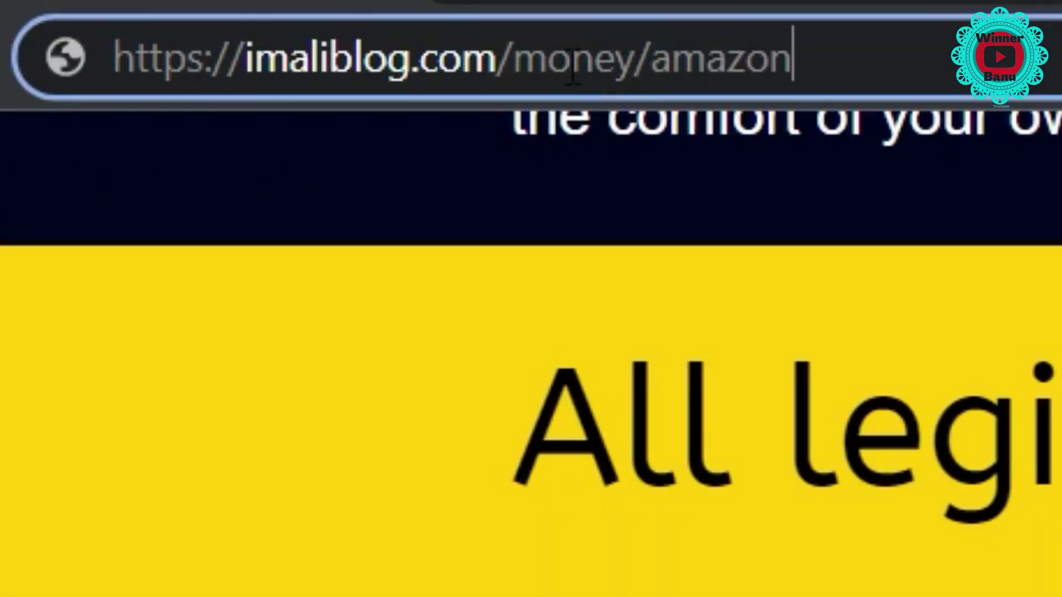
Step: Replace amazon in the generator page address with xyz
{"action": "double_click", "coordinate": [657, 55]}
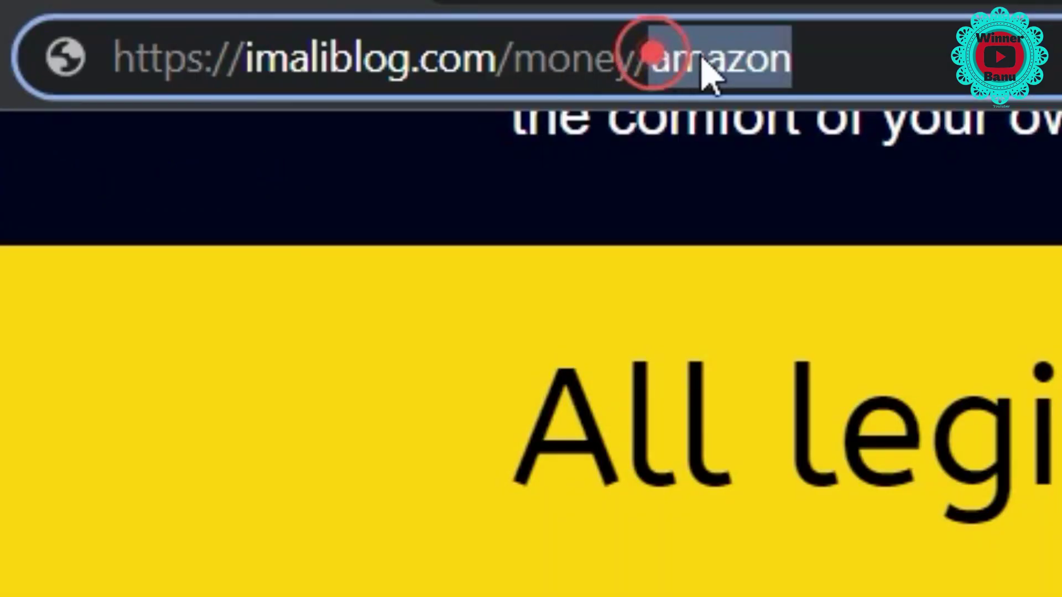
{"action": "type", "text": "xyz"}
{"action": "left_click", "coordinate": [443, 522]}
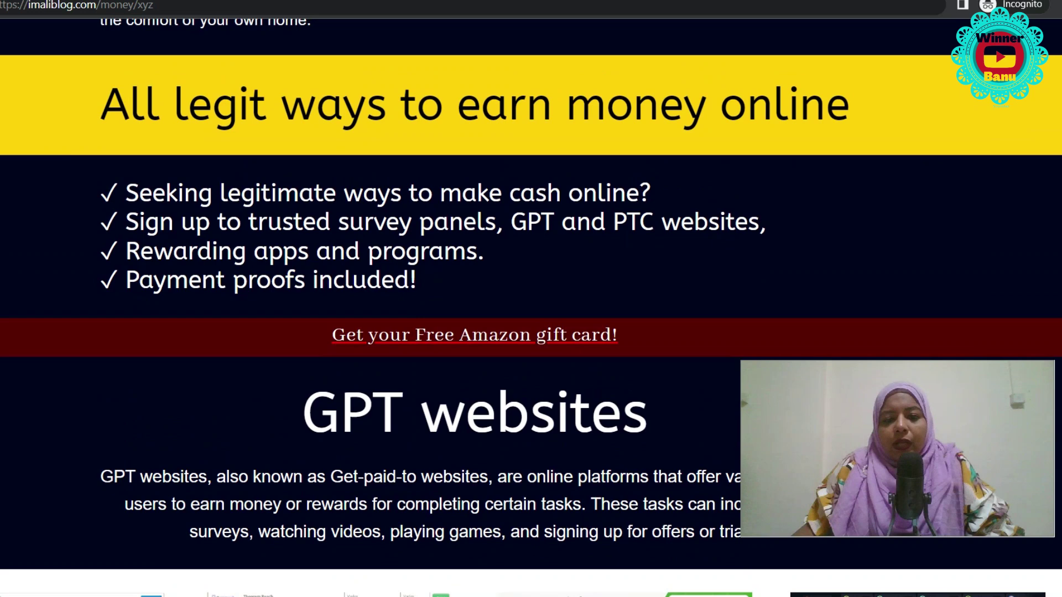
Step: Highlight the $254.80 Total Earnings figure on the CPABuild dashboard
{"action": "scroll", "coordinate": [451, 425], "scroll_direction": "up", "scroll_amount": 1}
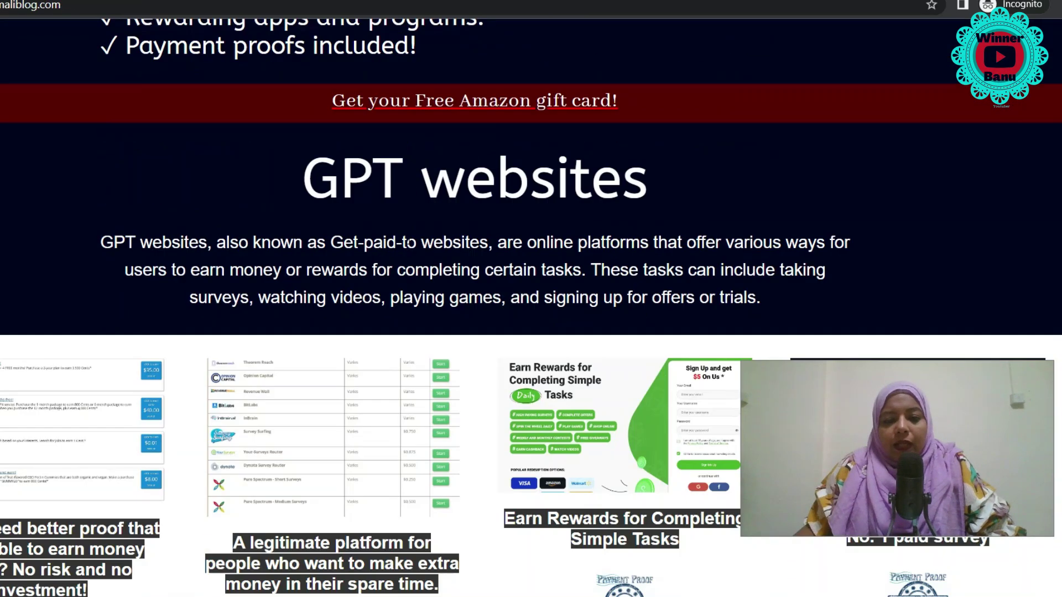
{"action": "scroll", "coordinate": [399, 234], "scroll_direction": "down", "scroll_amount": 15}
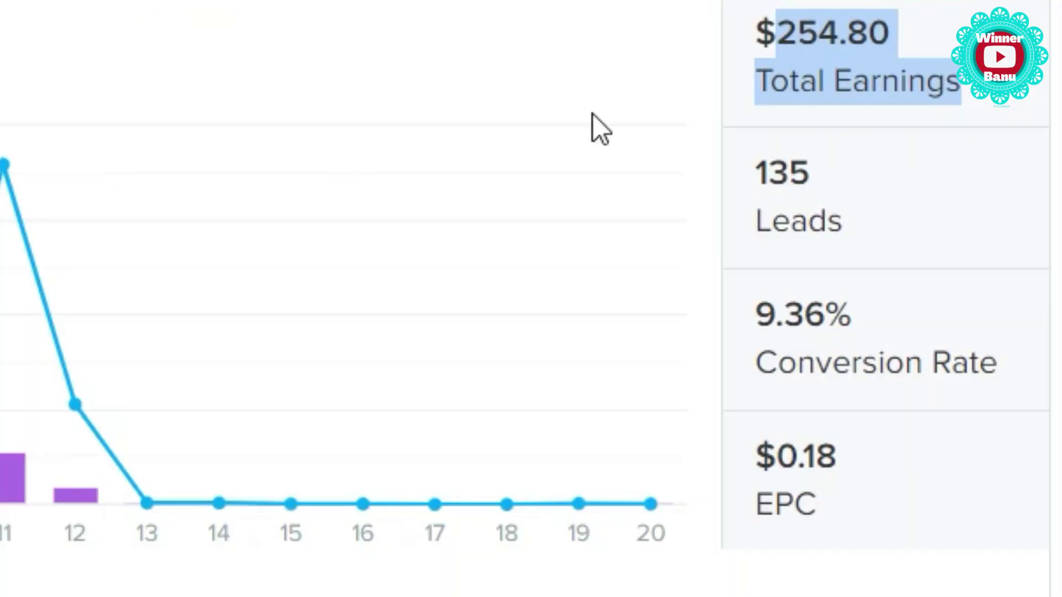
{"action": "left_click_drag", "start_coordinate": [753, 42], "coordinate": [937, 106]}
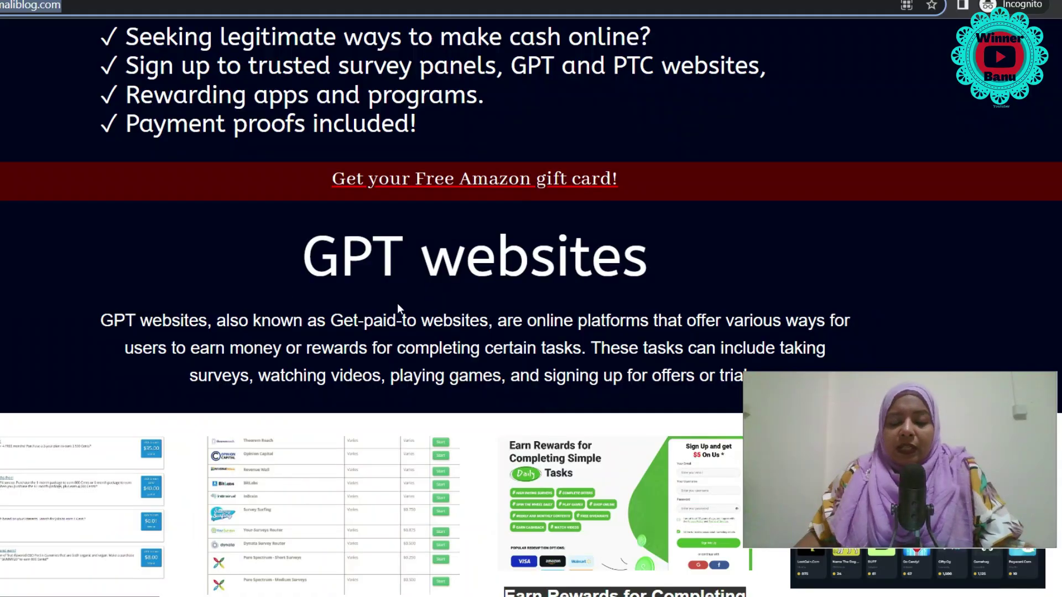
{"action": "scroll", "coordinate": [397, 308], "scroll_direction": "down", "scroll_amount": 8}
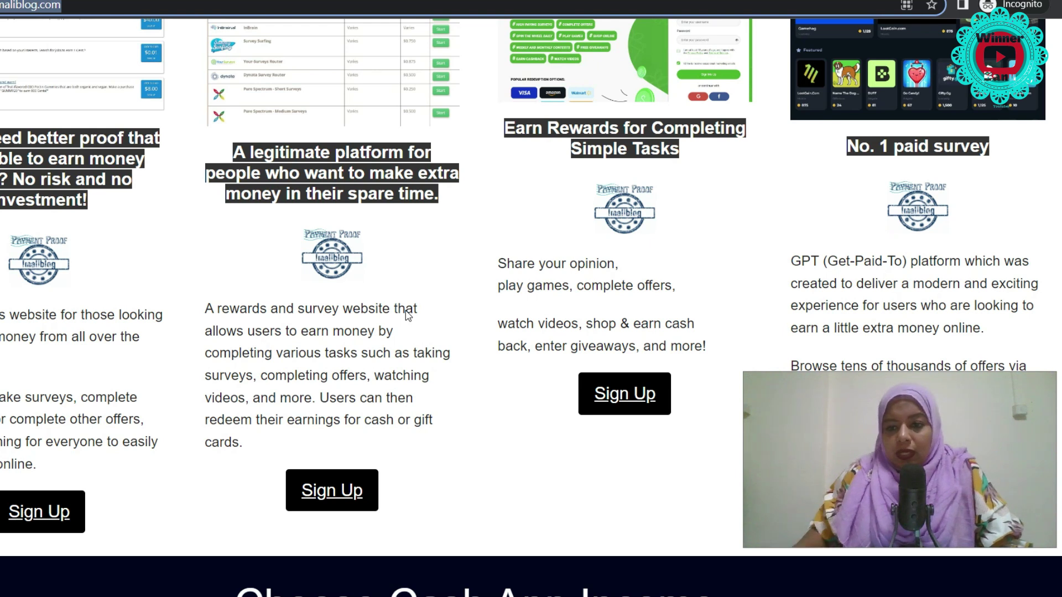
{"action": "scroll", "coordinate": [328, 330], "scroll_direction": "down", "scroll_amount": 3}
{"action": "scroll", "coordinate": [387, 387], "scroll_direction": "down", "scroll_amount": 4}
{"action": "left_click", "coordinate": [194, 420]}
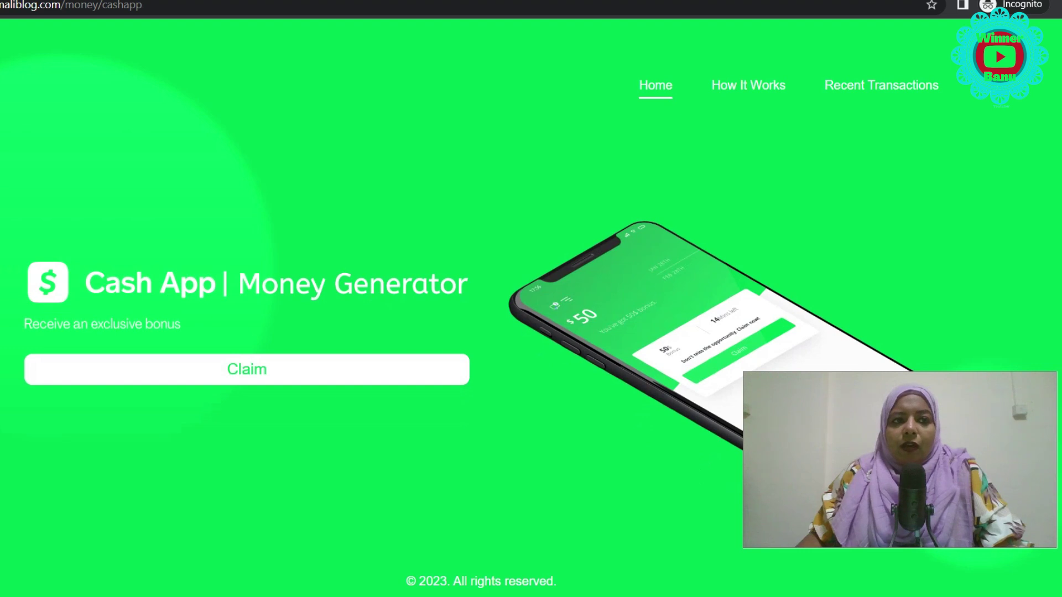
{"action": "key", "text": "alt+Left"}
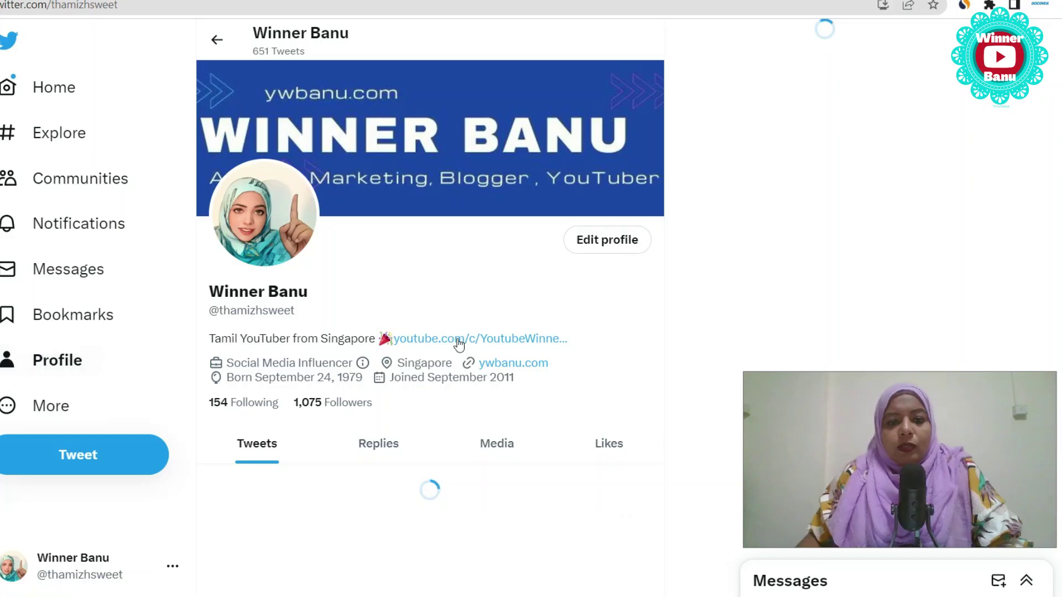
Step: Scroll through the pinned imaliblog.com tweets, then bring up the Word referral-links document
{"action": "scroll", "coordinate": [474, 381], "scroll_direction": "down", "scroll_amount": 1}
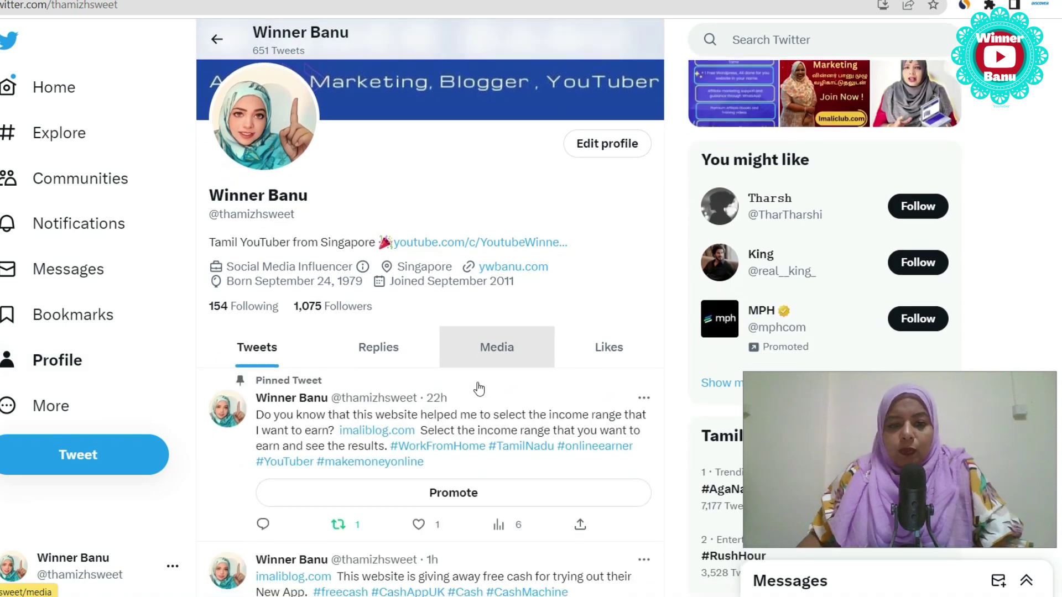
{"action": "scroll", "coordinate": [477, 387], "scroll_direction": "down", "scroll_amount": 2}
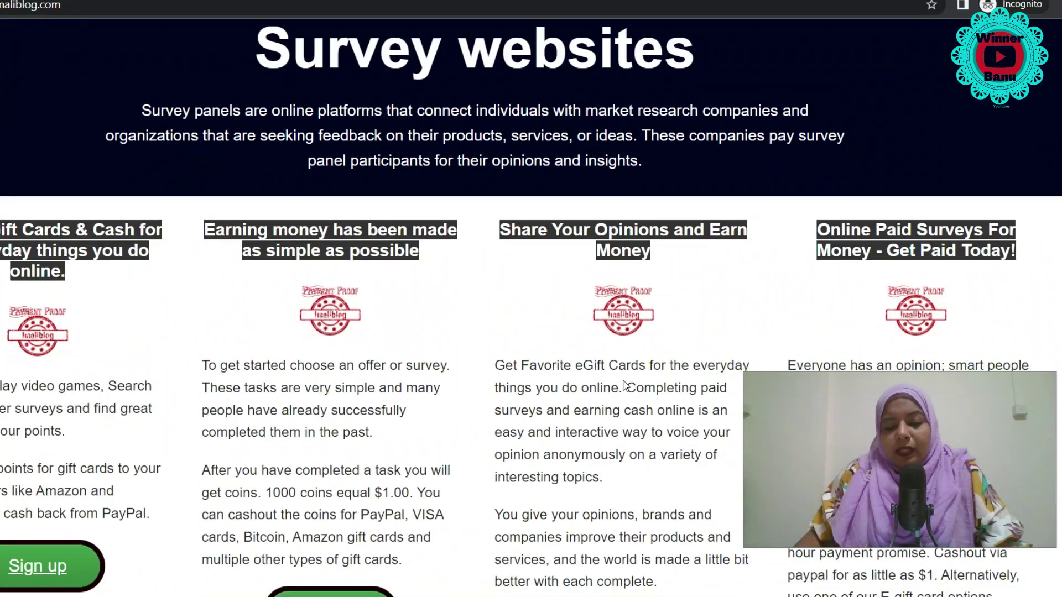
{"action": "scroll", "coordinate": [624, 384], "scroll_direction": "down", "scroll_amount": 10}
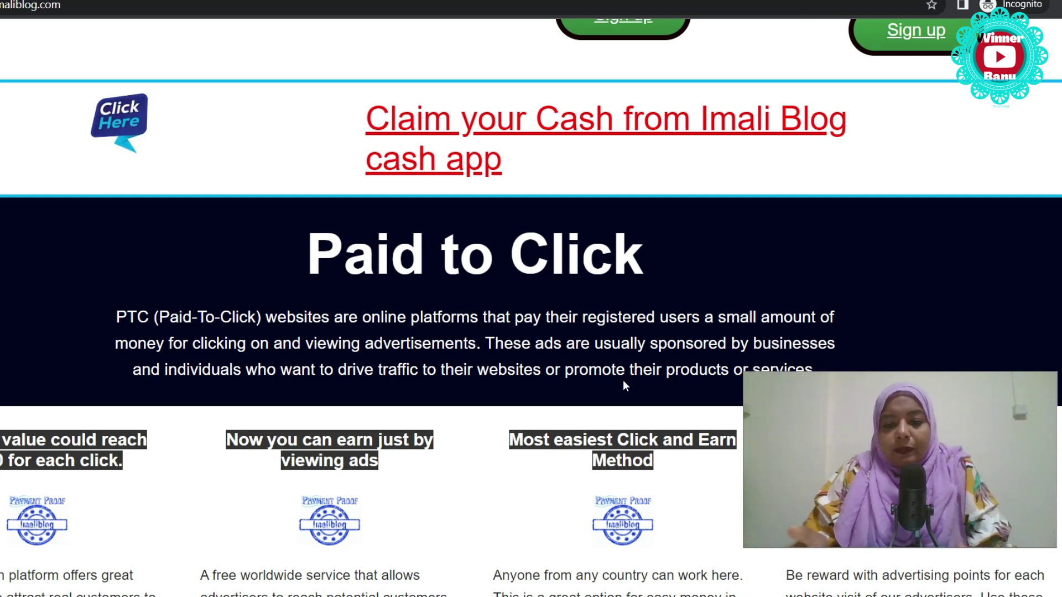
{"action": "left_click", "coordinate": [598, 531]}
{"action": "scroll", "coordinate": [492, 418], "scroll_direction": "up", "scroll_amount": 10}
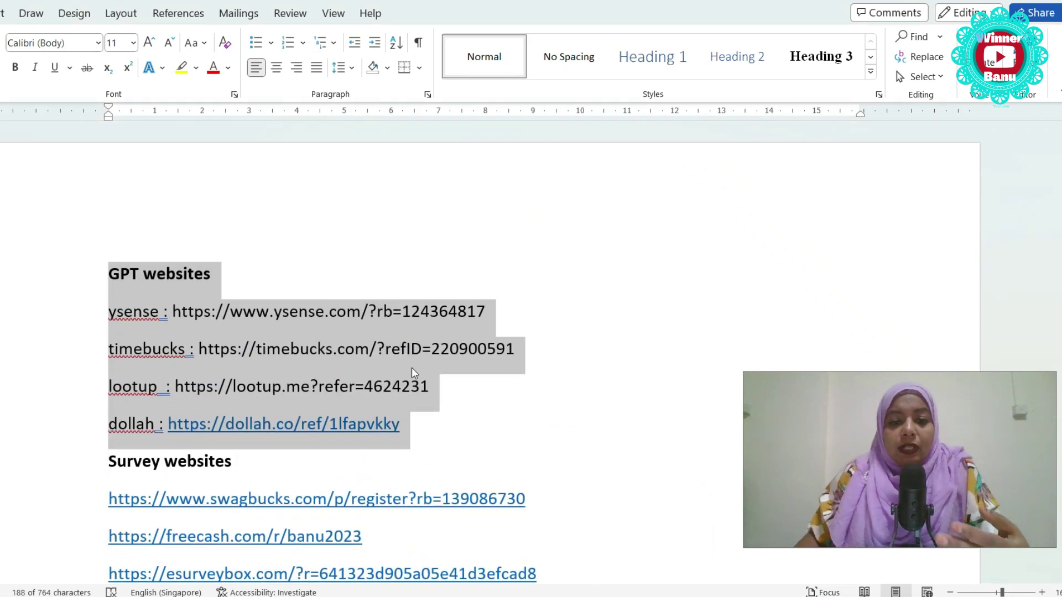
Step: Select the GPT websites and Survey websites headings in the referral list, then return to Imali Blog
{"action": "left_click", "coordinate": [247, 310]}
{"action": "left_click", "coordinate": [100, 273]}
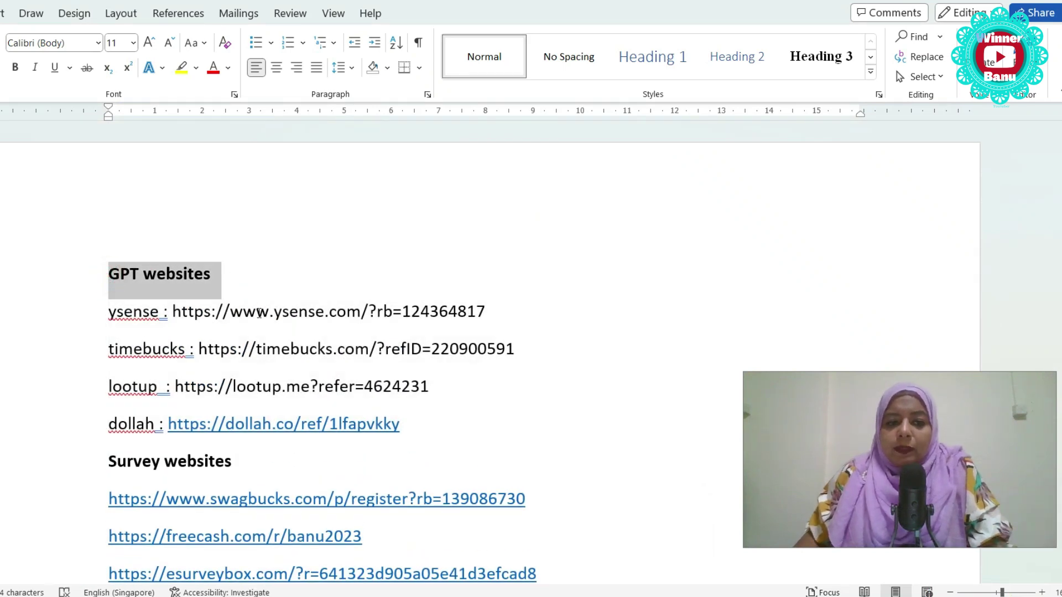
{"action": "left_click_drag", "start_coordinate": [133, 462], "coordinate": [232, 462]}
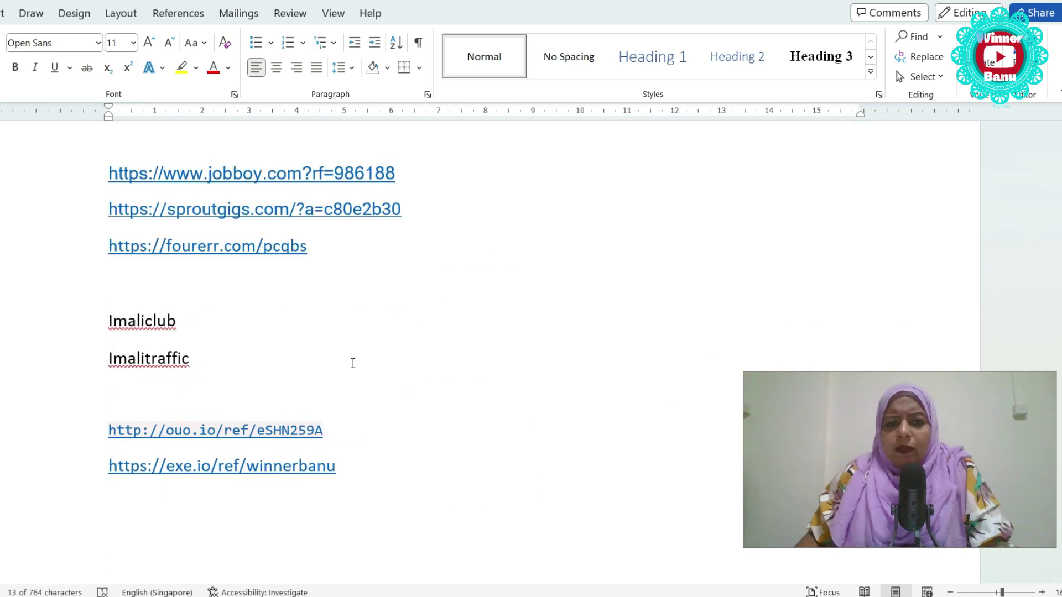
{"action": "scroll", "coordinate": [353, 362], "scroll_direction": "up", "scroll_amount": 10}
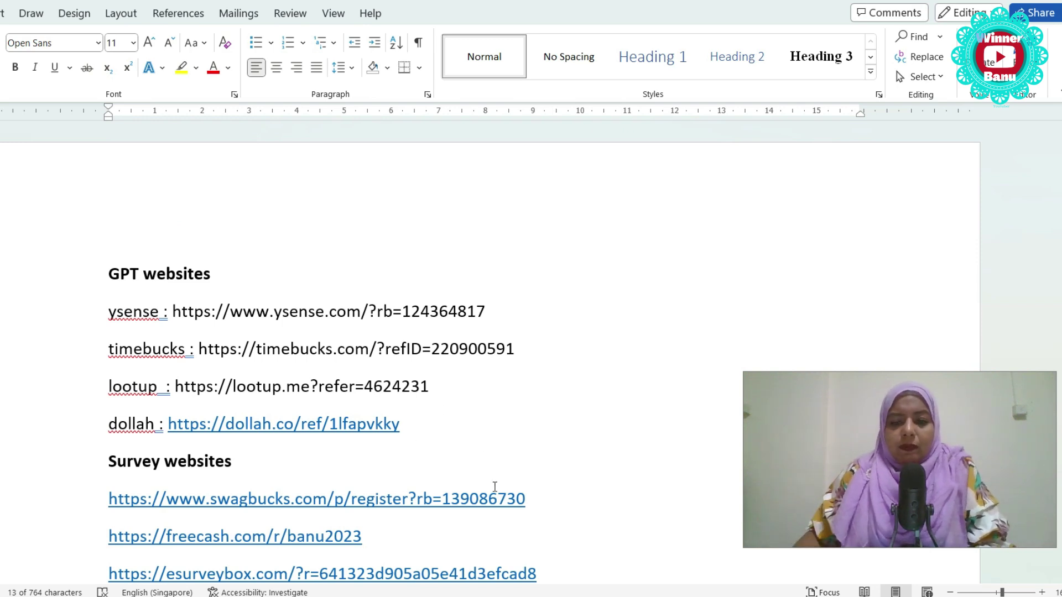
{"action": "mouse_move", "coordinate": [533, 588]}
{"action": "left_click", "coordinate": [611, 533]}
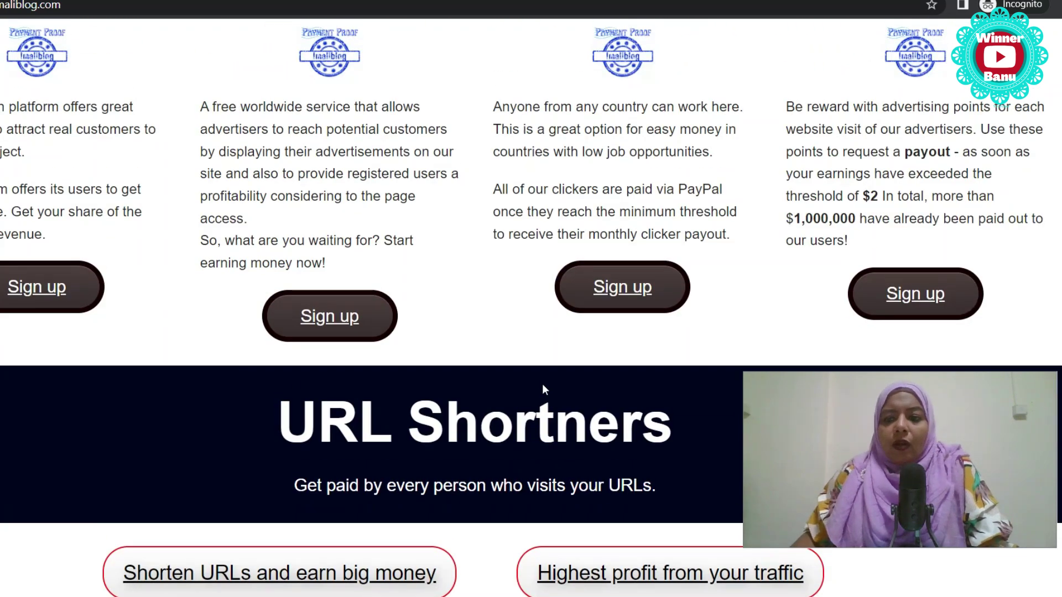
Step: Scroll the Imali Blog page back up to the Claim your Cash banner
{"action": "scroll", "coordinate": [543, 393], "scroll_direction": "up", "scroll_amount": 13}
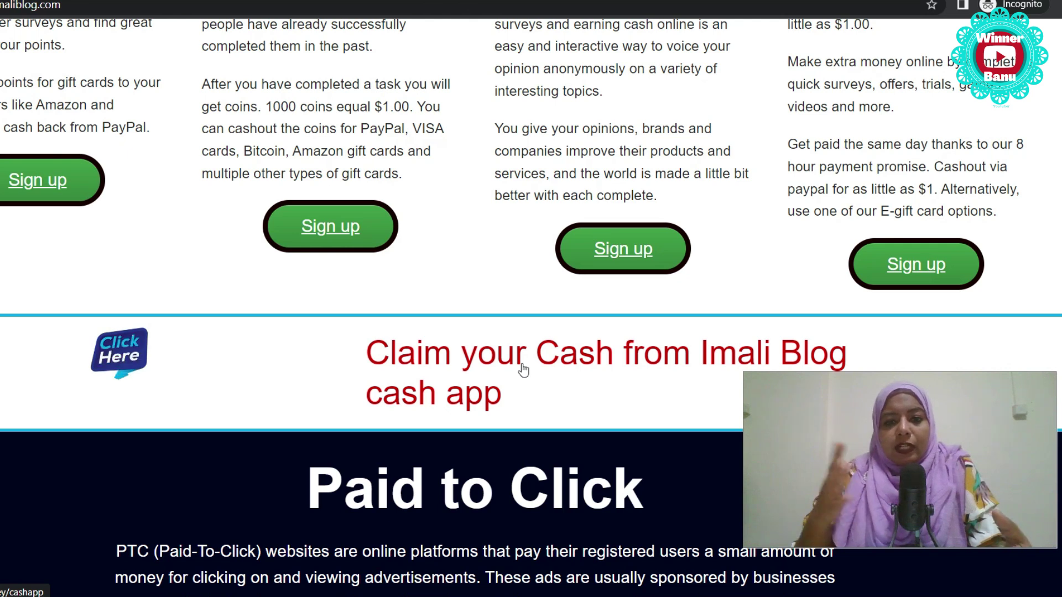
{"action": "scroll", "coordinate": [553, 276], "scroll_direction": "up", "scroll_amount": 8}
{"action": "scroll", "coordinate": [603, 301], "scroll_direction": "up", "scroll_amount": 10}
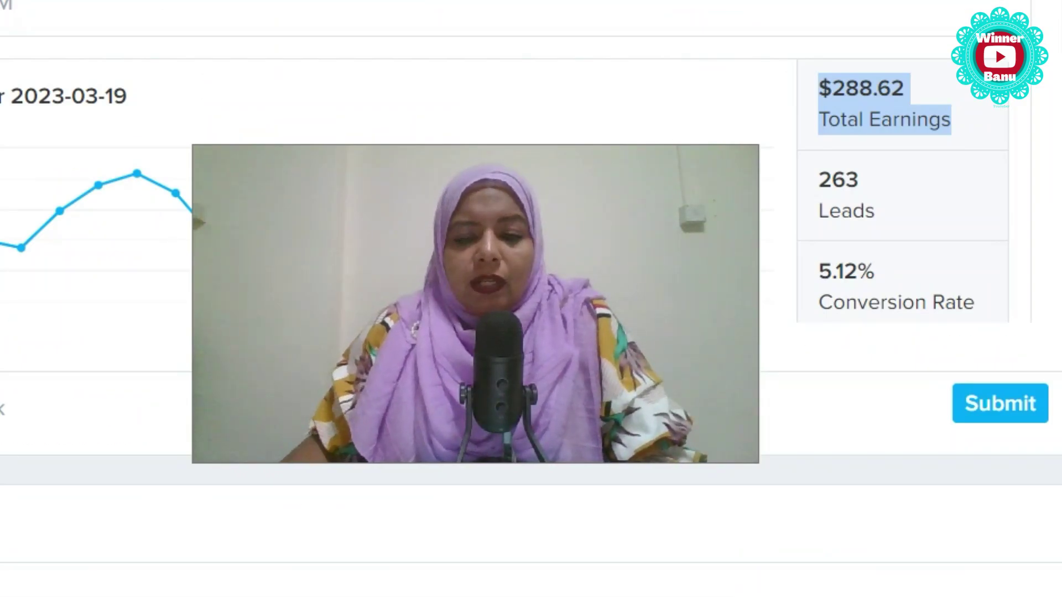
Step: Switch to the Imali Blog homepage and scroll down to the Claim Cash from our App footer
{"action": "mouse_move", "coordinate": [730, 553]}
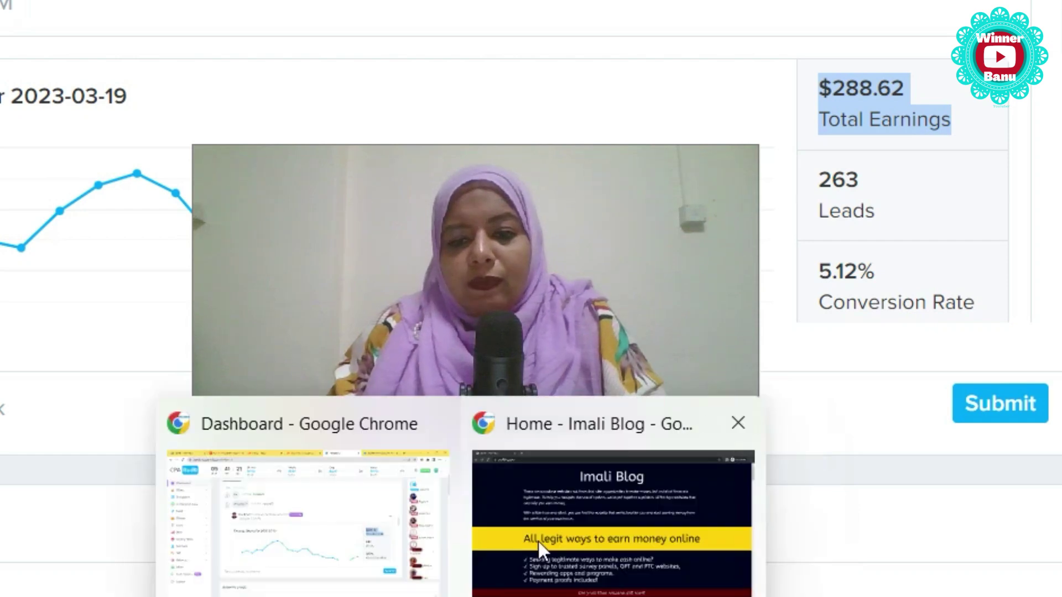
{"action": "left_click", "coordinate": [538, 539]}
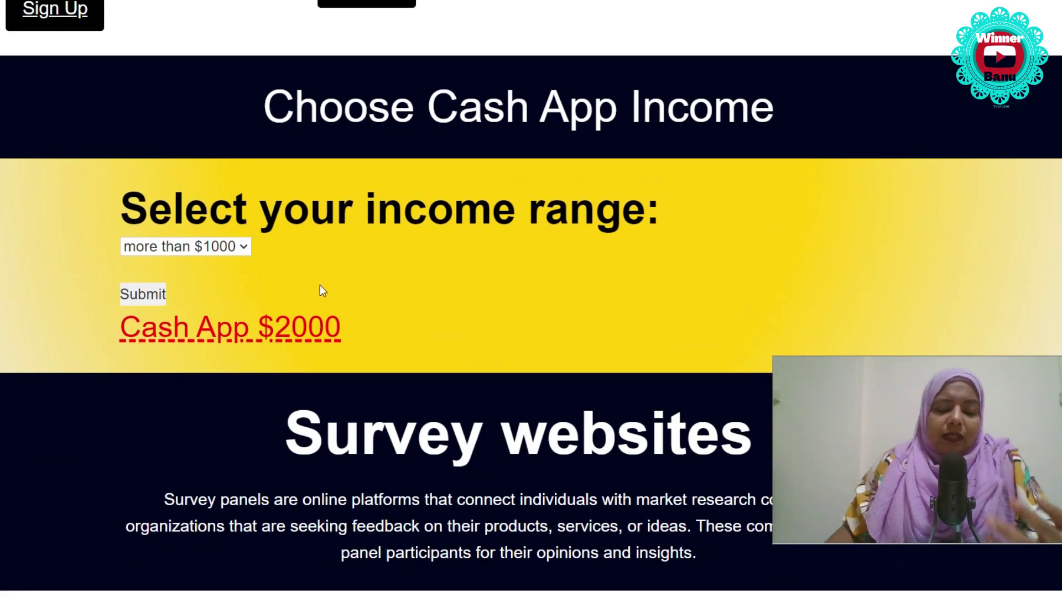
{"action": "scroll", "coordinate": [324, 287], "scroll_direction": "down", "scroll_amount": 3}
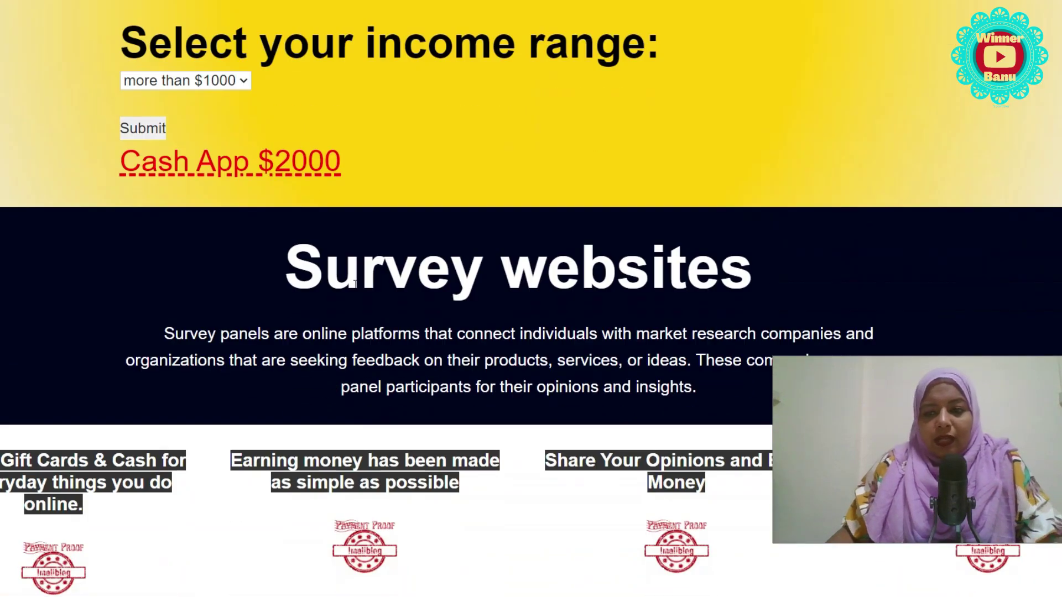
{"action": "scroll", "coordinate": [357, 308], "scroll_direction": "down", "scroll_amount": 2}
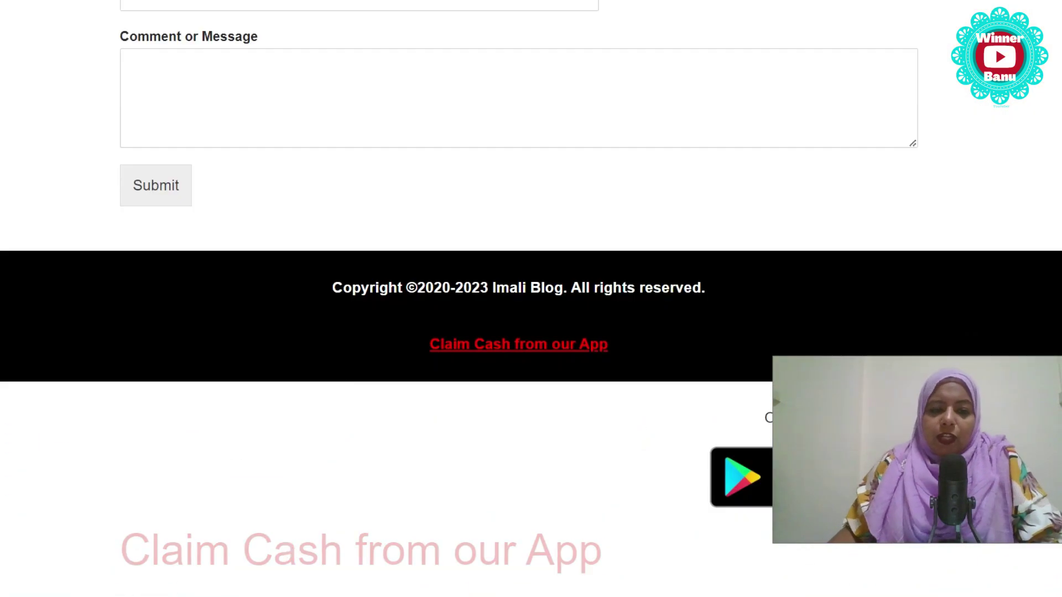